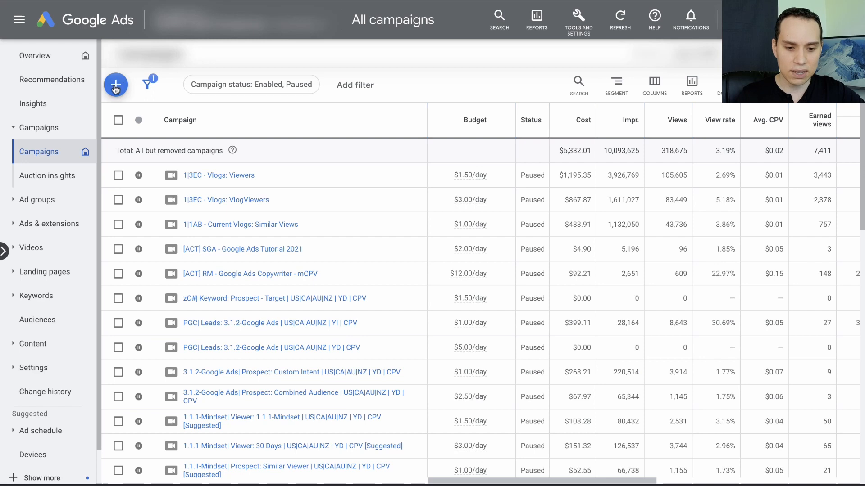
- Start a new campaign without a goal's guidance and select Discovery as the campaign type
left_click(115, 85)
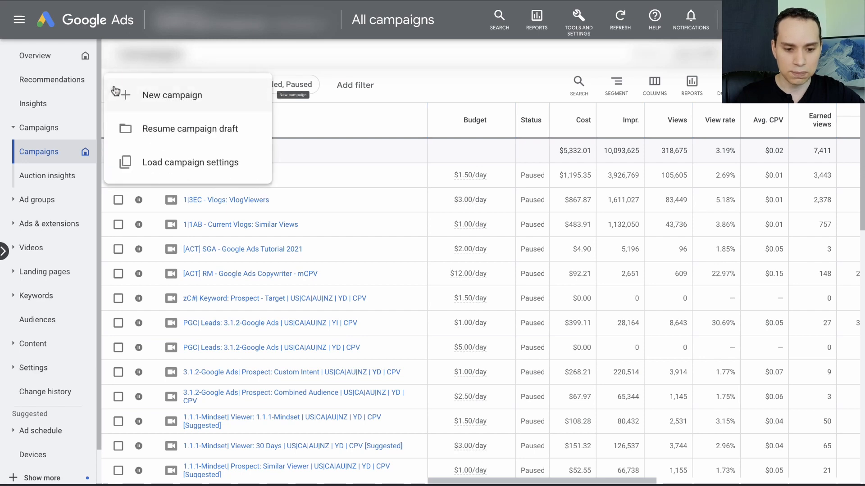
left_click(152, 98)
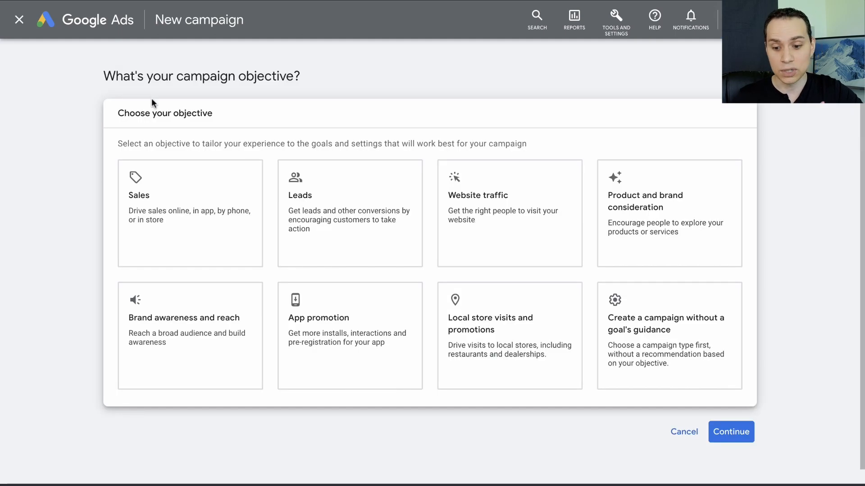
left_click(666, 350)
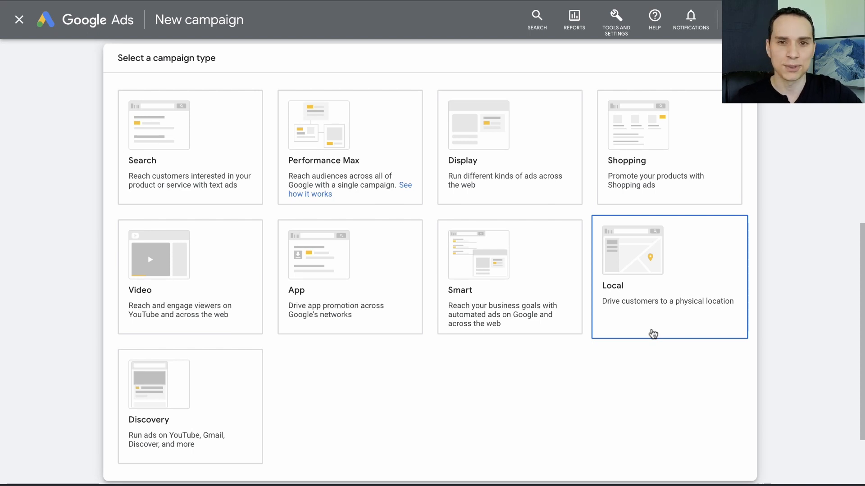
scroll(652, 332, "down", 1)
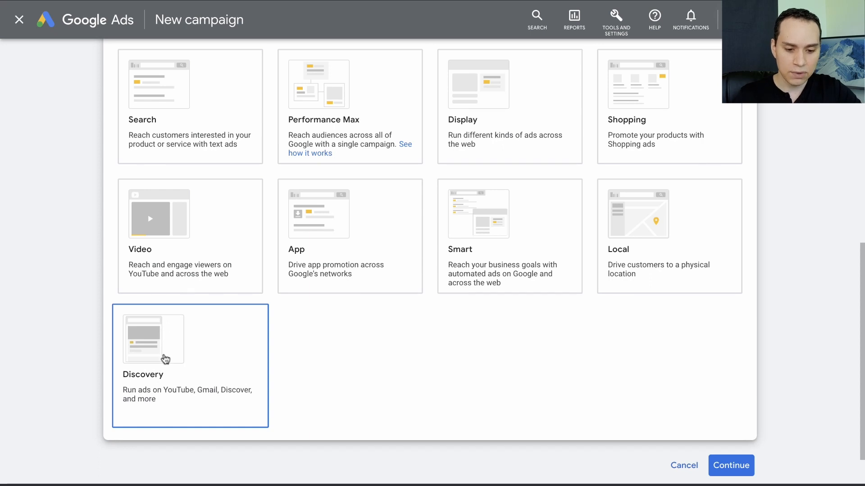
left_click(165, 359)
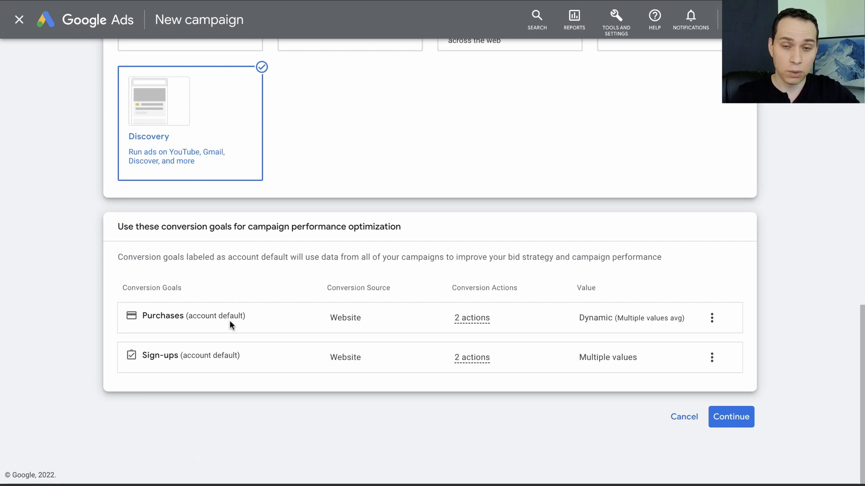
- Remove the Purchases goal from the campaign's conversion goals
left_click(711, 319)
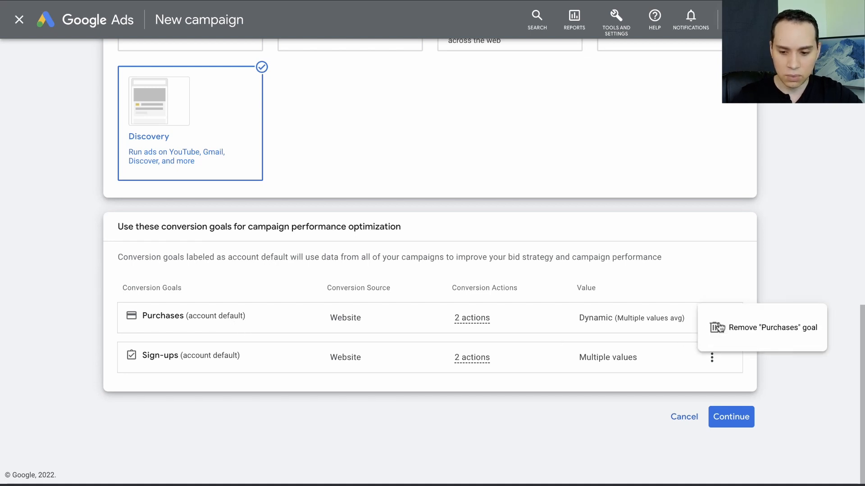
left_click(754, 333)
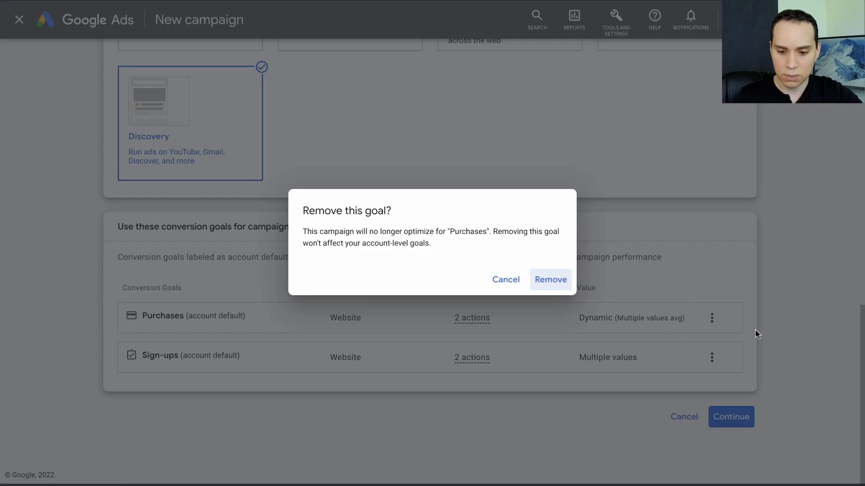
left_click(549, 282)
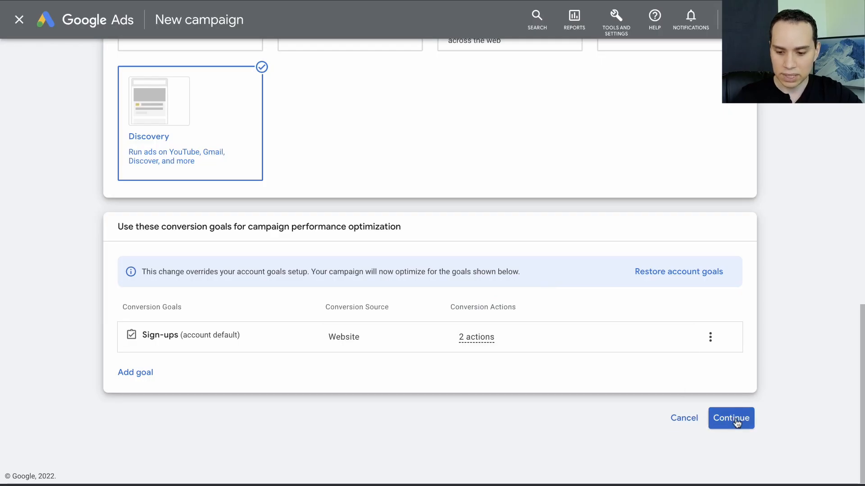
- Name the campaign "F108| Demo (Discovery)" and start it as a new campaign instead of resuming the saved draft
left_click(719, 418)
left_click(180, 342)
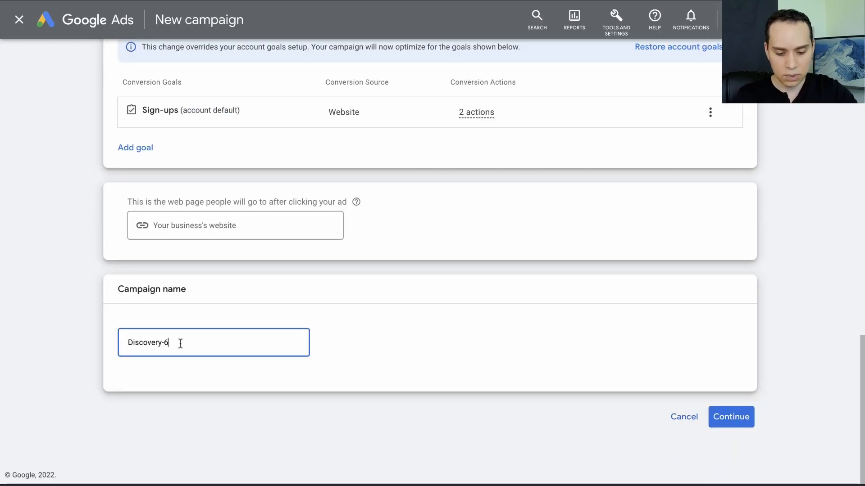
key("ctrl+a")
type("F108| Demo")
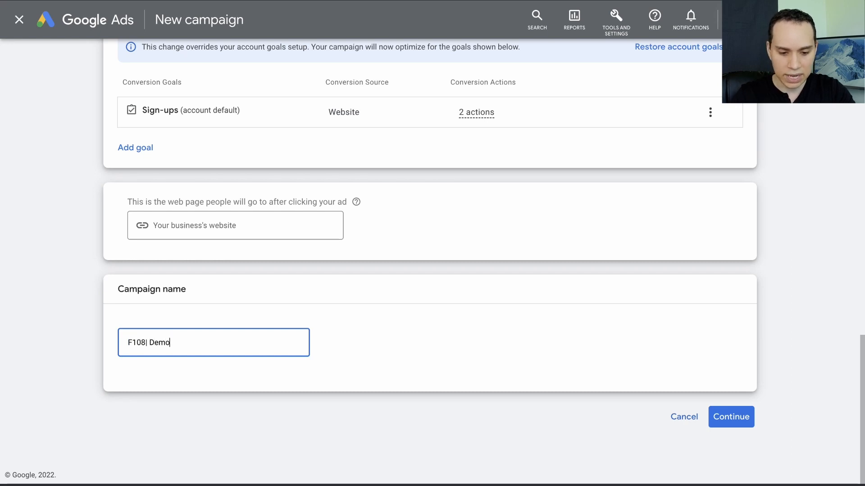
type(" (Discovery")
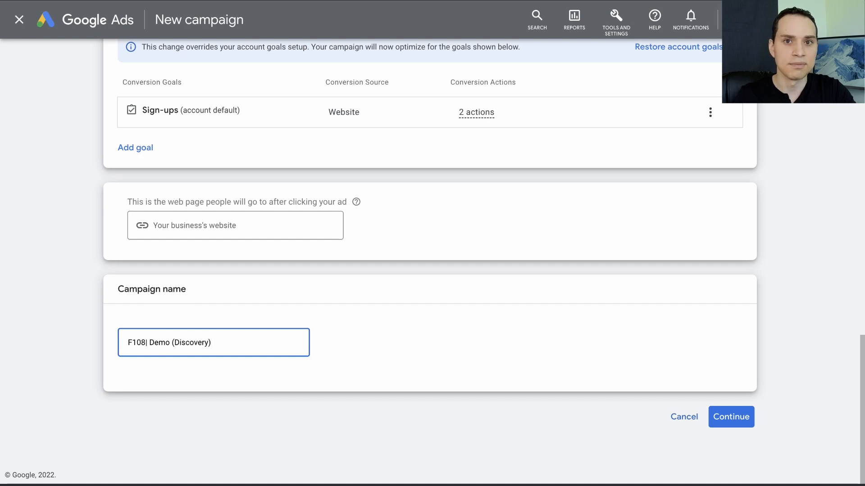
left_click(733, 412)
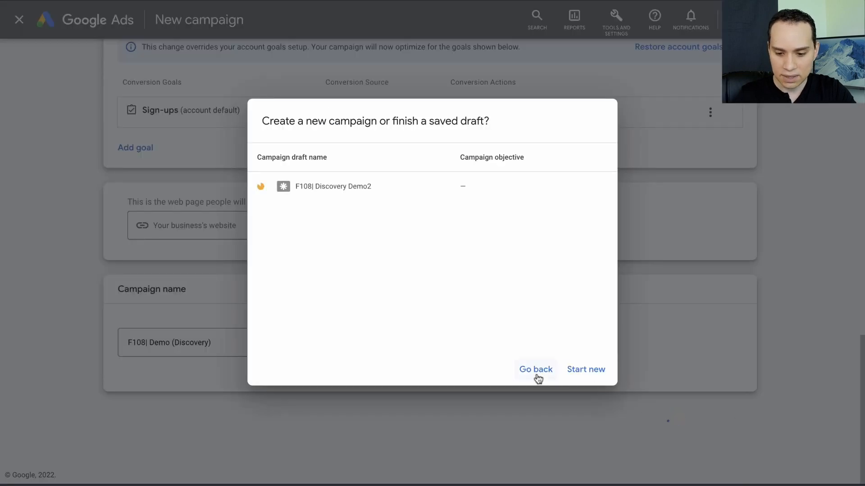
left_click(594, 370)
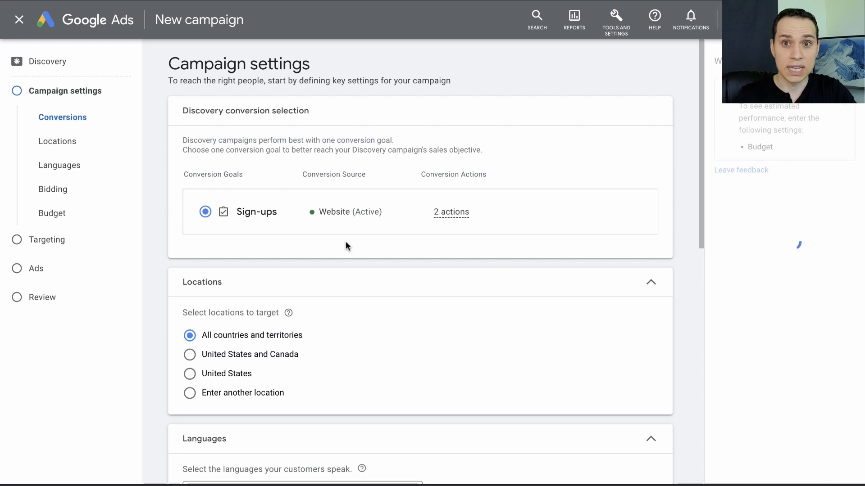
- Choose to target another location and enable adding locations in bulk in the advanced location search
mouse_move(400, 221)
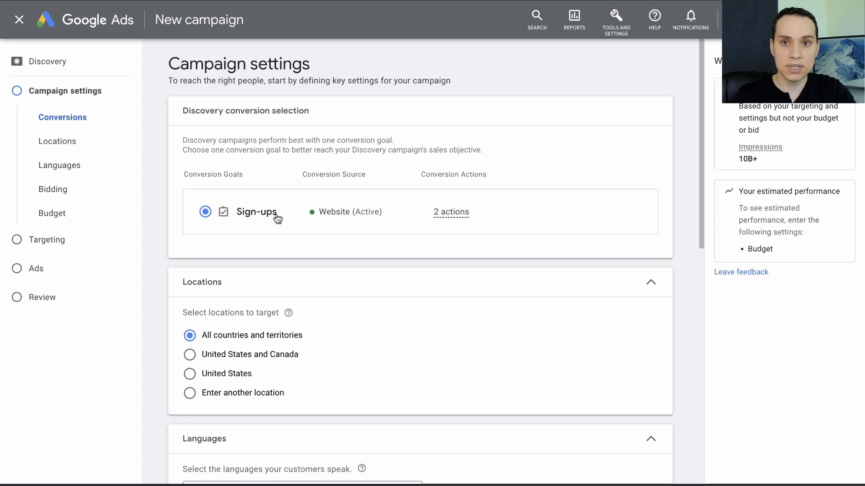
scroll(276, 218, "down", 4)
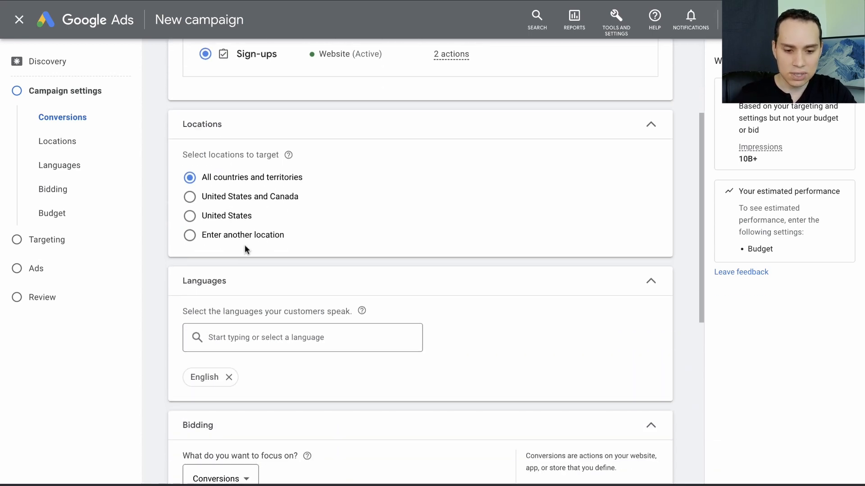
left_click(263, 241)
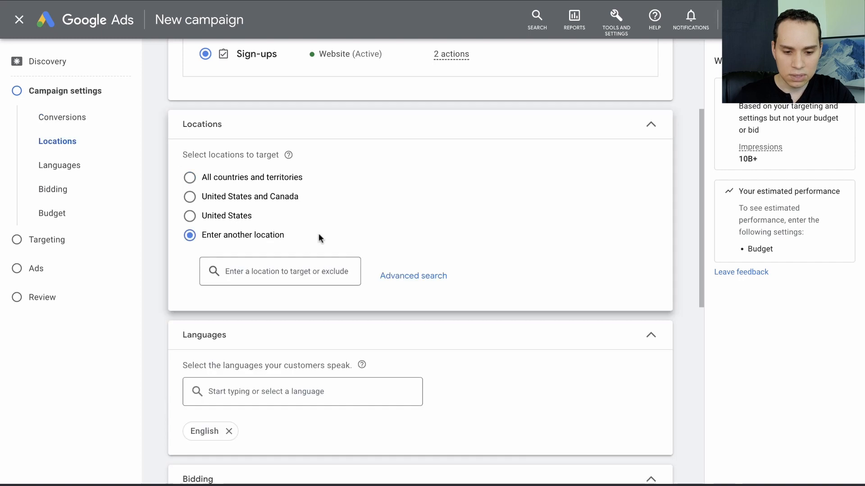
scroll(318, 233, "down", 2)
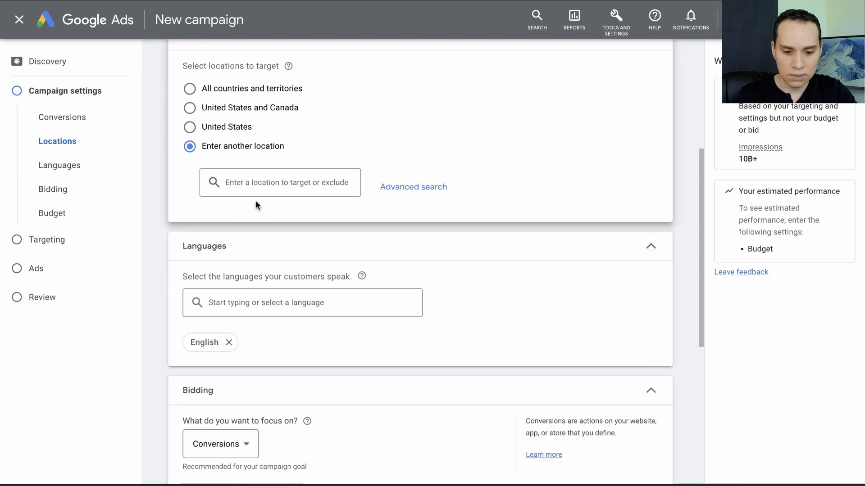
left_click(409, 191)
left_click(178, 109)
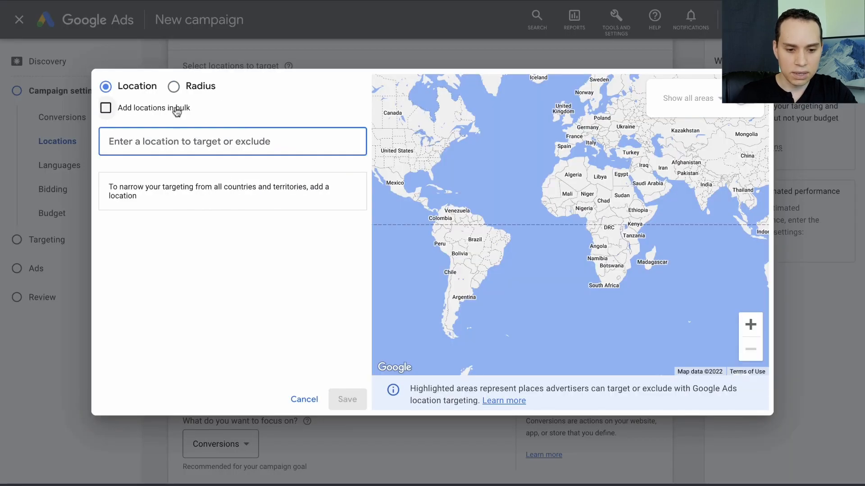
left_click(223, 141)
- Switch to the Google Ads Campaign Manager spreadsheet and copy the full United States column of states from the Locations sheet
key("ctrl+Right")
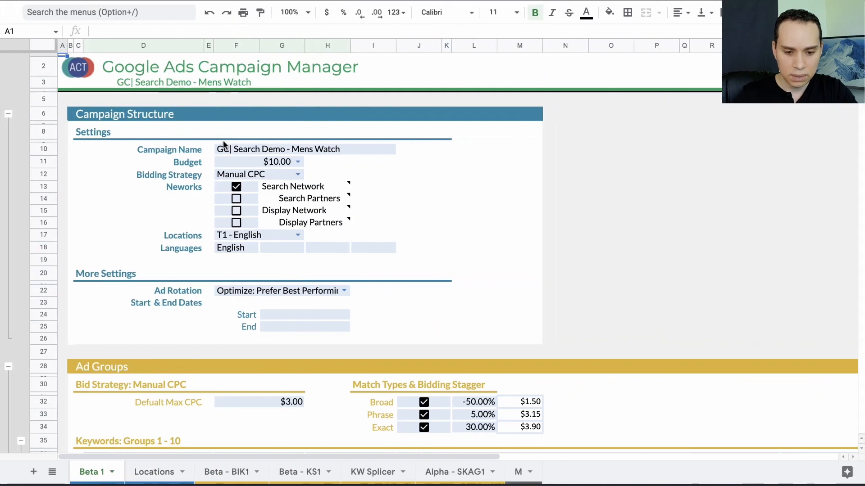
left_click(163, 471)
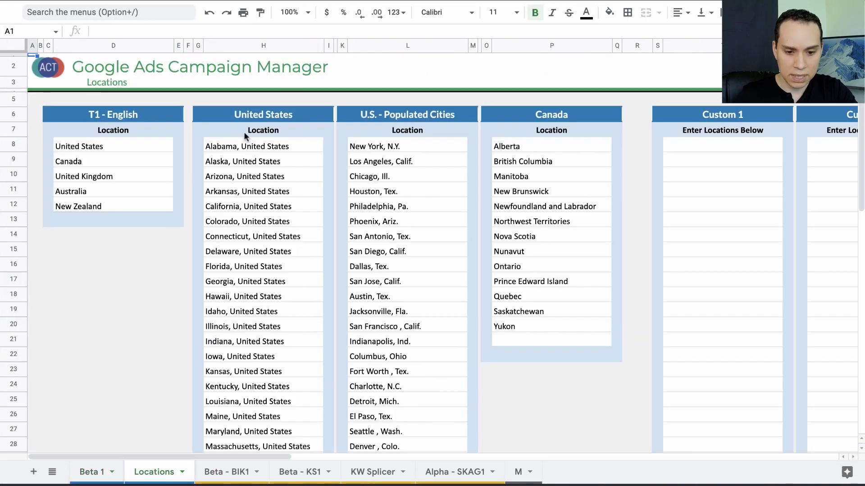
left_click(270, 147)
key("ctrl+shift+Down")
key("ctrl+c")
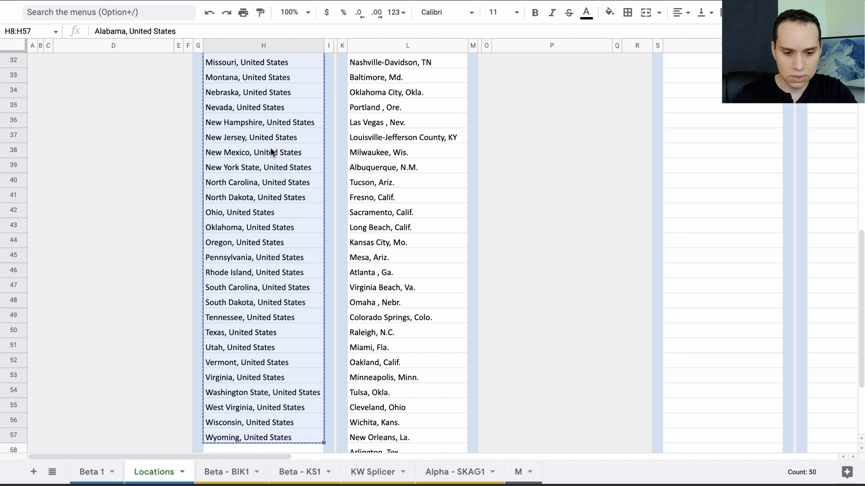
key("ctrl+Left")
key("ctrl+Left")
key("ctrl+Up")
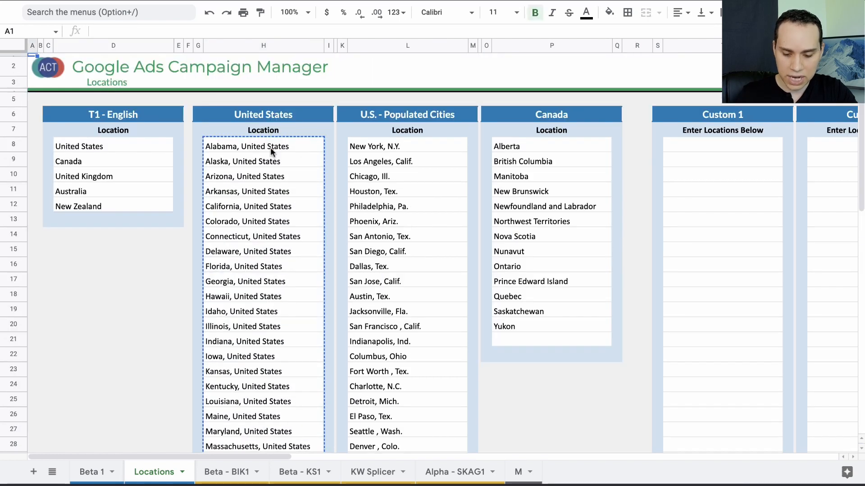
key("ctrl+Left")
- Paste the copied list of US states into the bulk locations field in Google Ads and search for matches
left_click(216, 159)
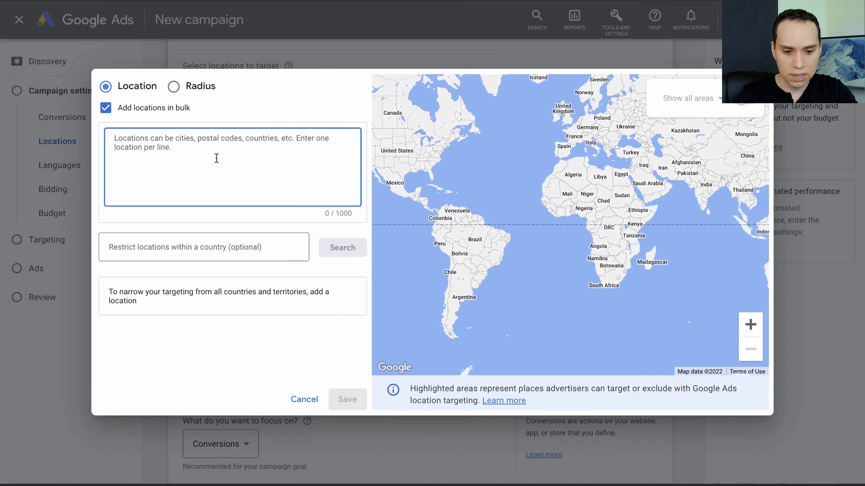
key("super+v")
key("ctrl+Right")
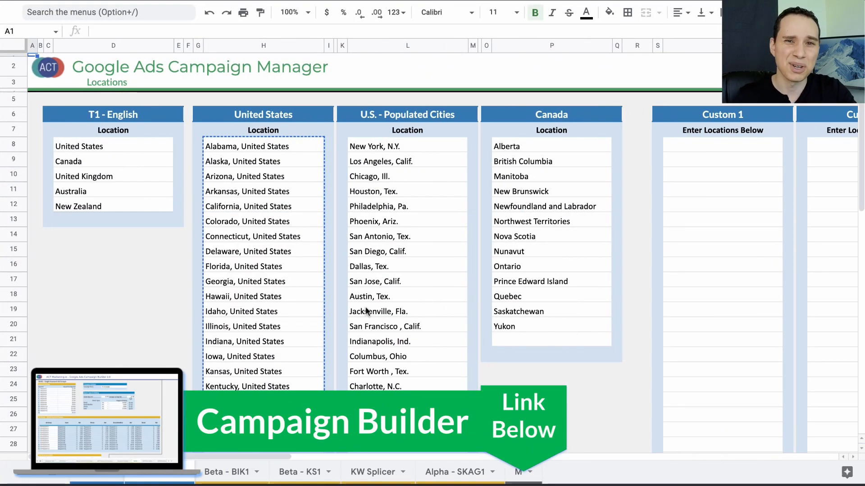
key("ctrl+Left")
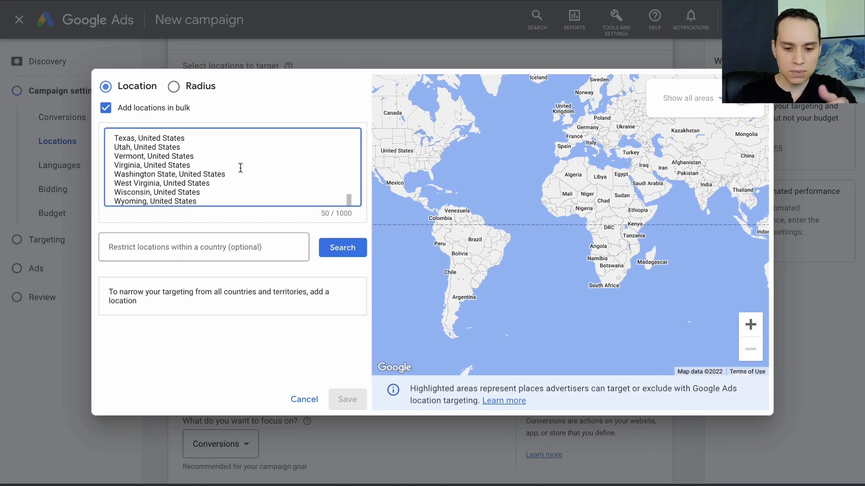
left_click(350, 248)
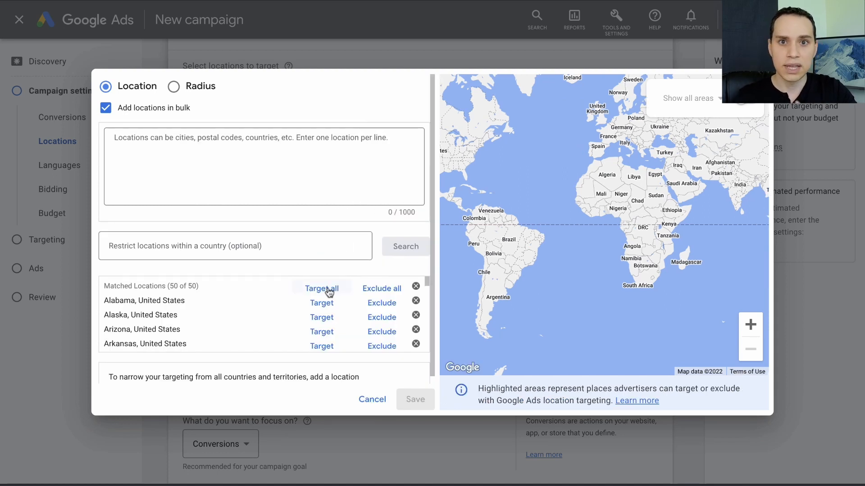
- Target all matched US states, check their coverage on the map, and save the location targeting
left_click(329, 290)
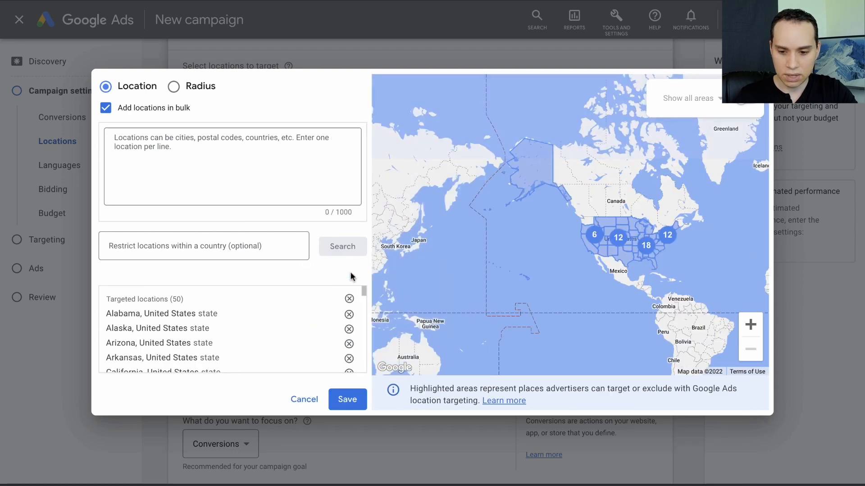
left_click(750, 324)
left_click(750, 324)
left_click_drag(720, 268, 517, 186)
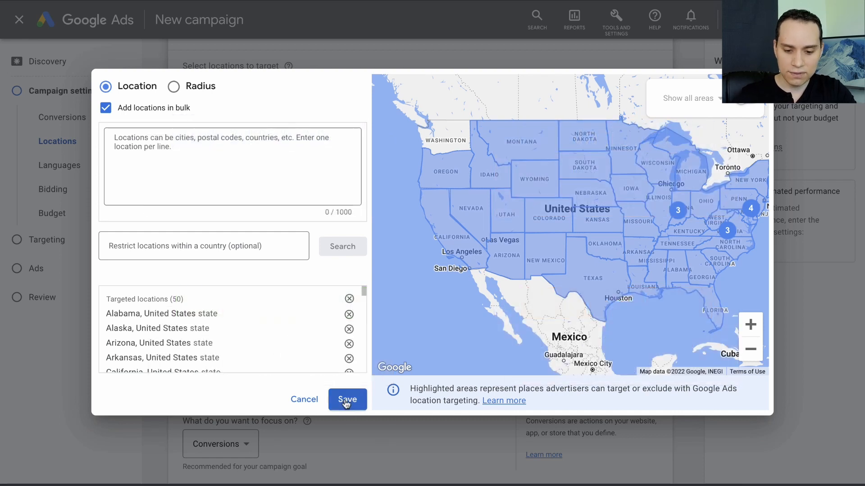
left_click(346, 400)
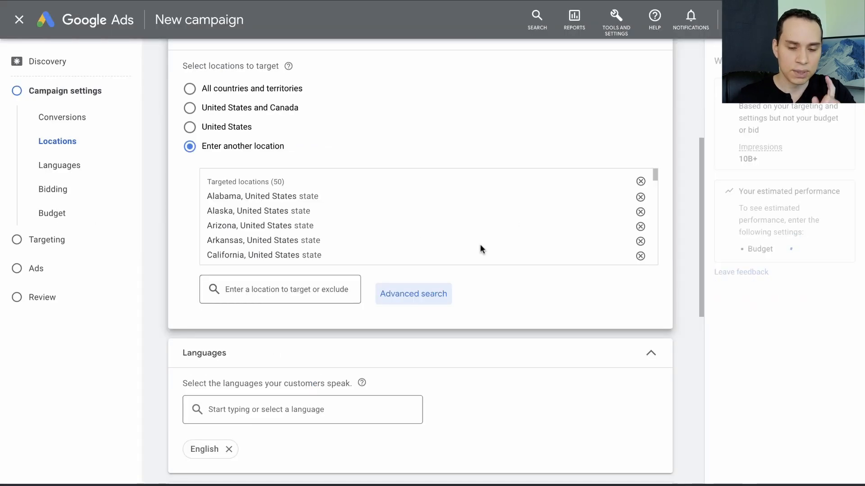
- Review the targeted locations, the language setting and the available bidding focus options in the campaign settings
scroll(479, 244, "down", 3)
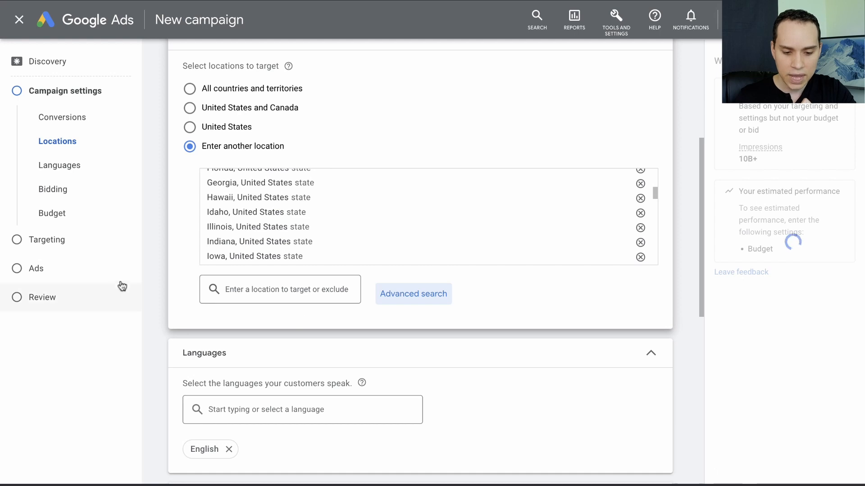
scroll(186, 255, "down", 5)
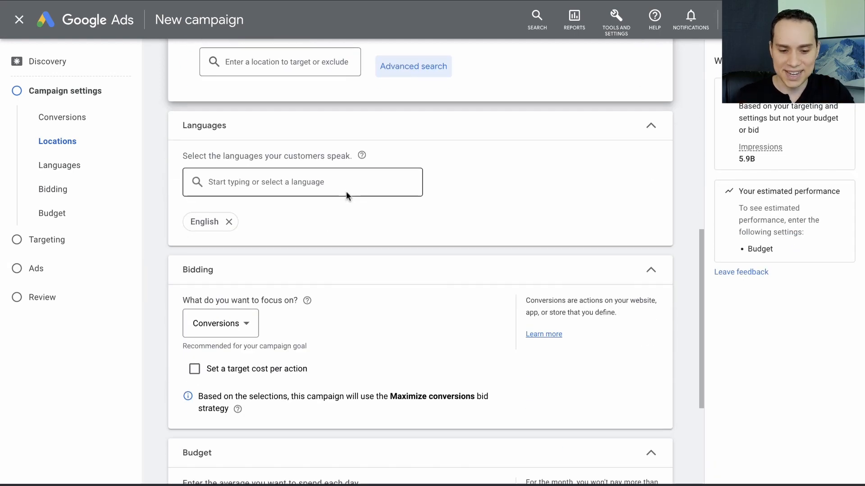
scroll(346, 191, "down", 3)
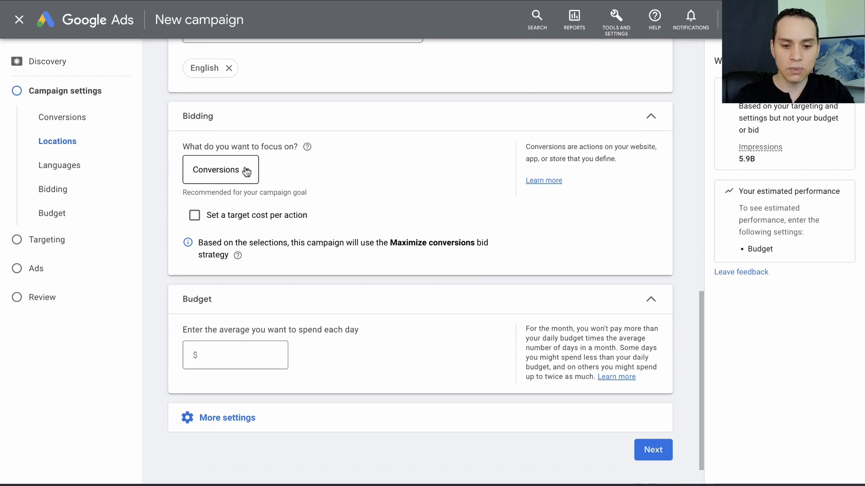
left_click(246, 172)
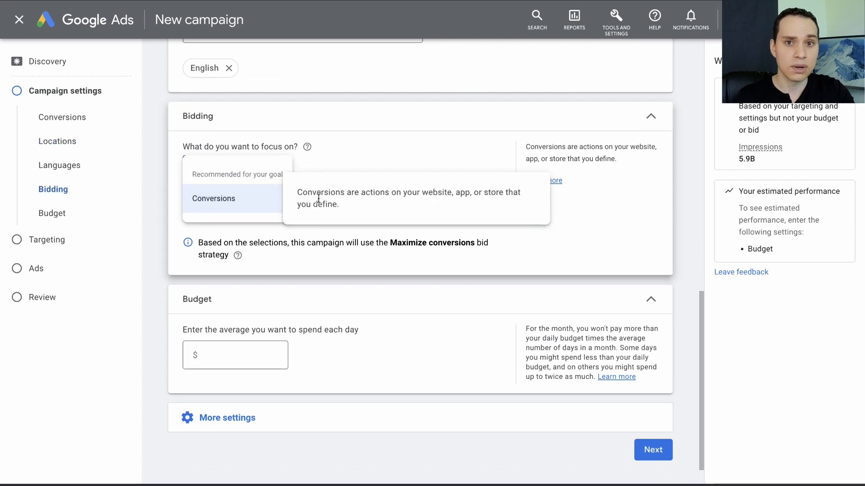
left_click(351, 148)
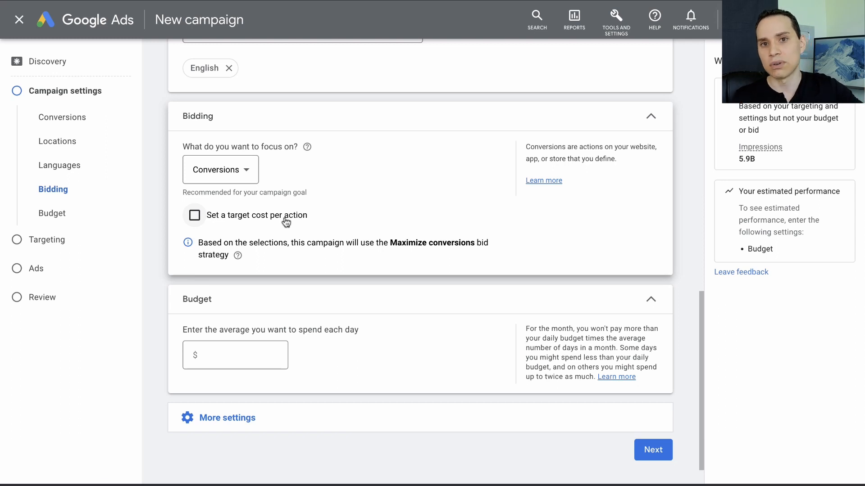
scroll(286, 221, "up", 10)
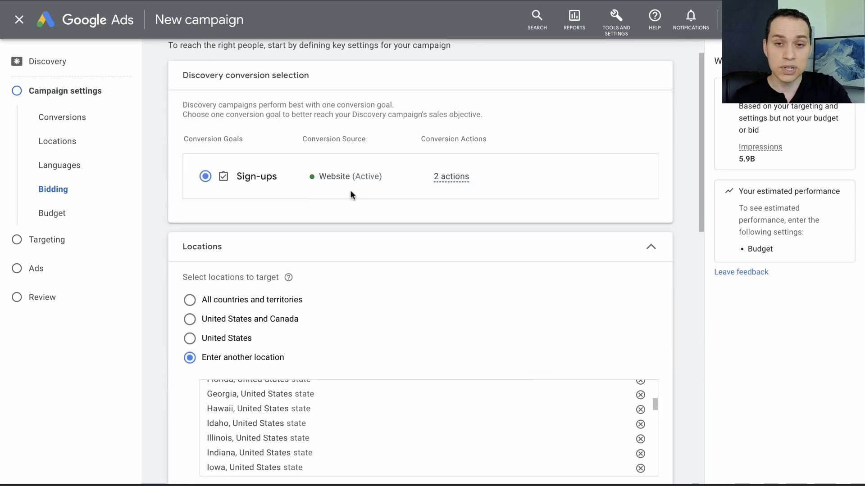
- Enable a target cost per action in the bidding settings and set the target CPA to $15
scroll(351, 194, "down", 11)
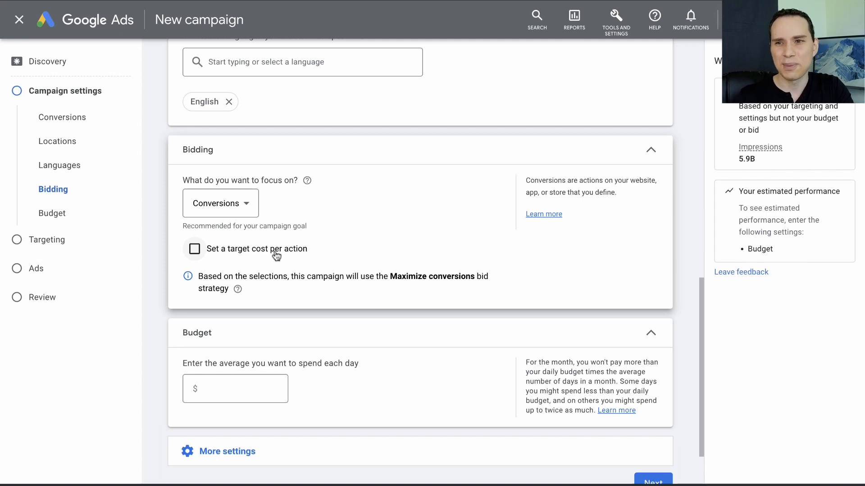
scroll(276, 255, "down", 1)
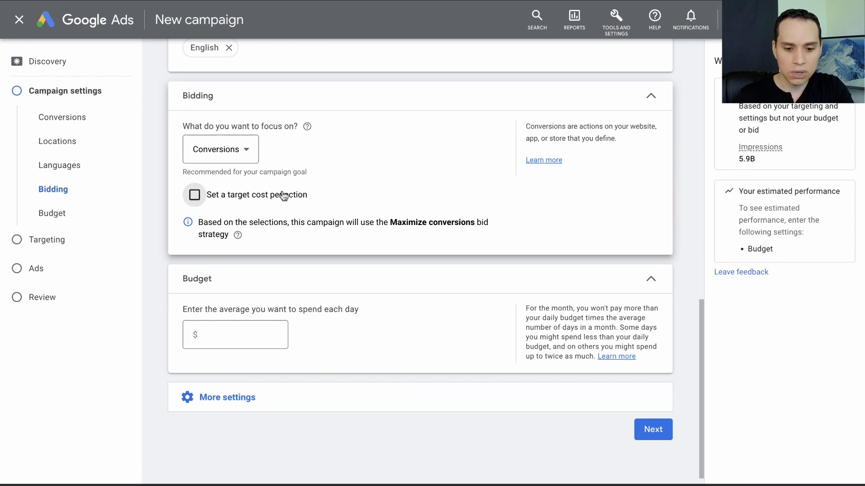
left_click(287, 194)
scroll(352, 189, "down", 1)
left_click(263, 184)
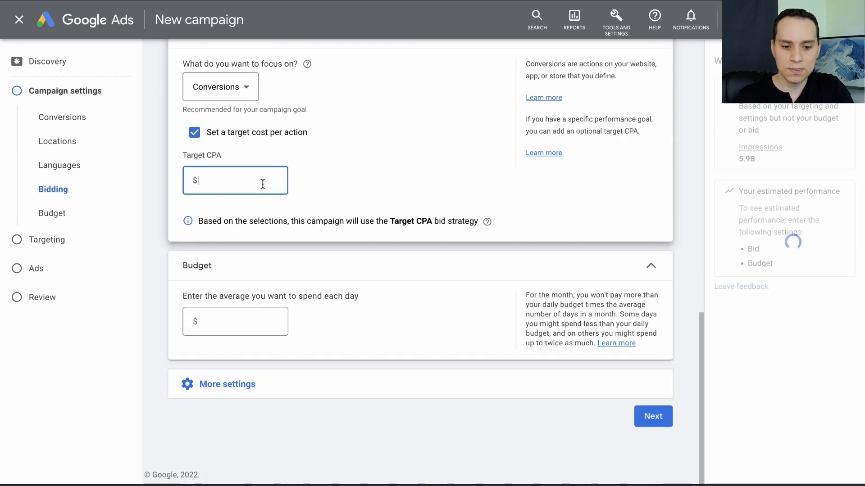
type("5")
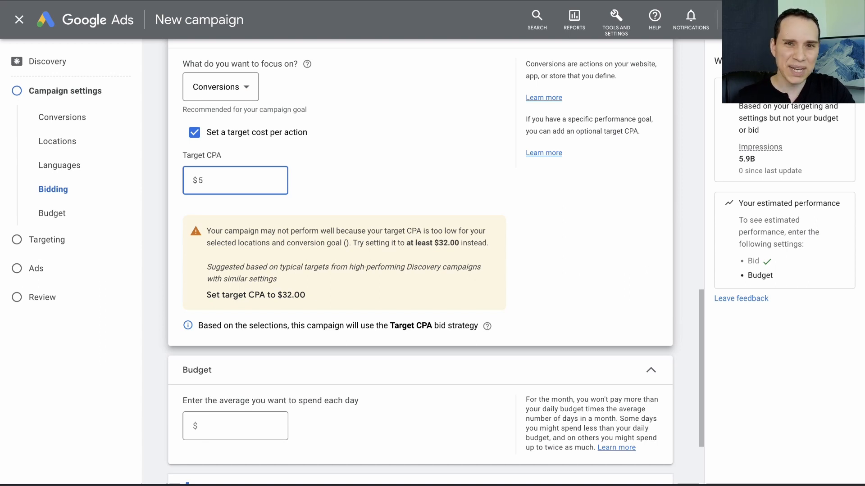
type("1")
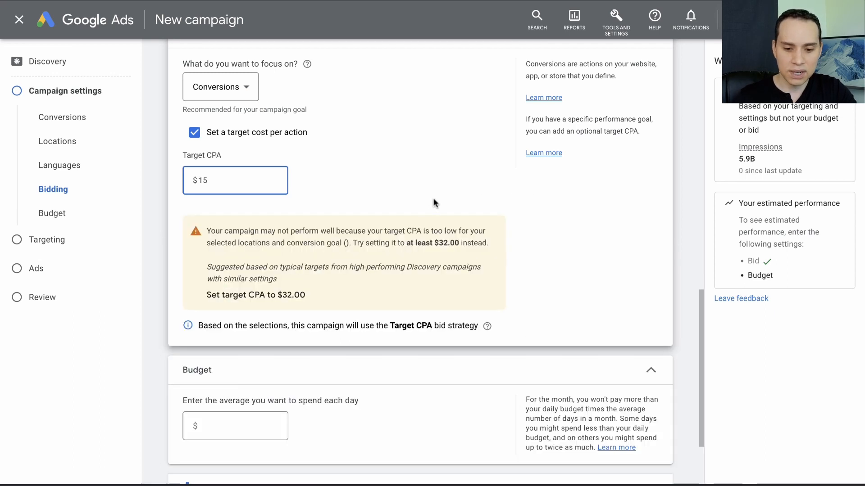
left_click_drag(309, 296, 193, 295)
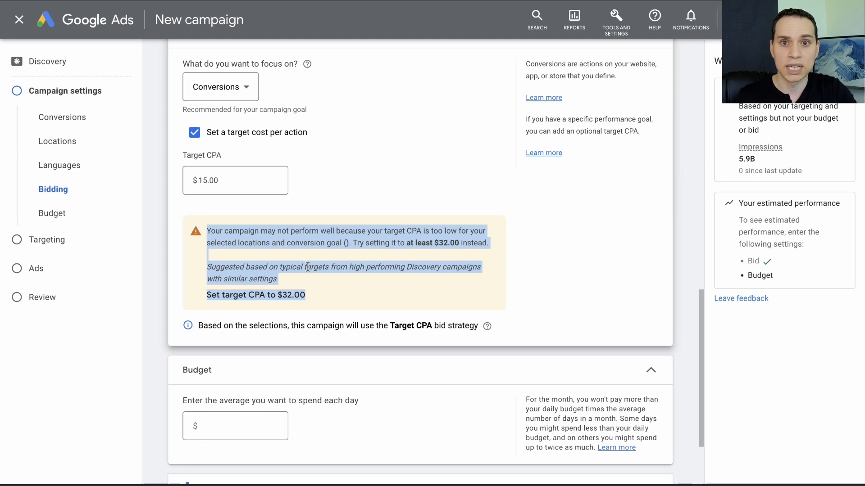
- Enter an average daily budget of $100, and replace it with $50
scroll(307, 266, "down", 3)
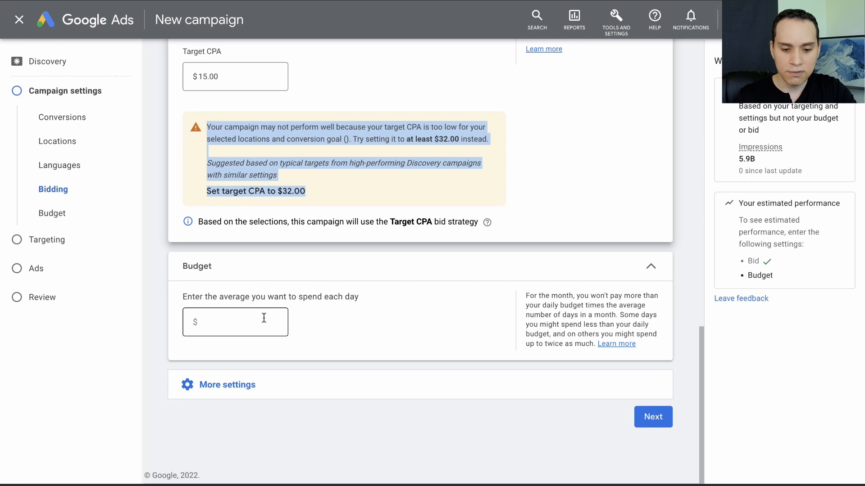
left_click(264, 319)
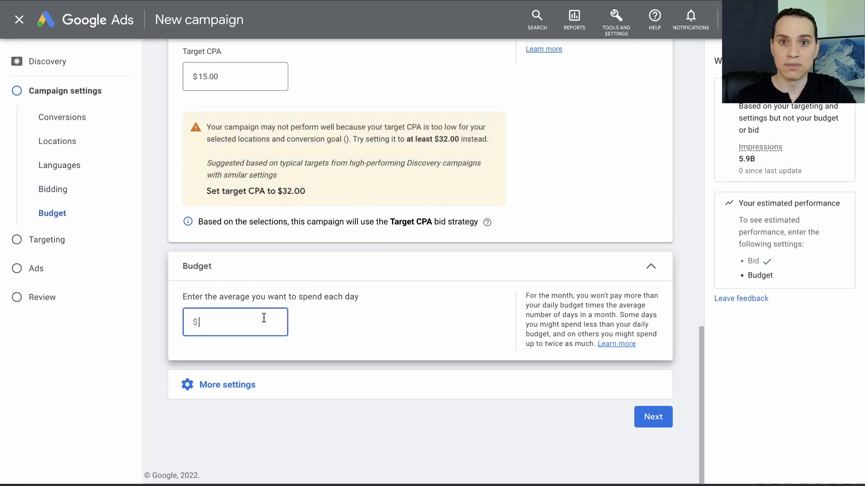
type("100")
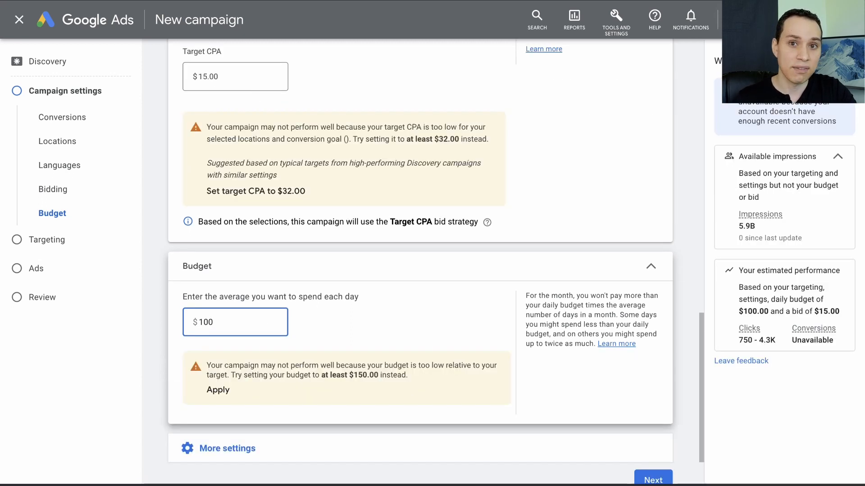
key("shift+Left")
key("shift+Left")
key("shift+Left")
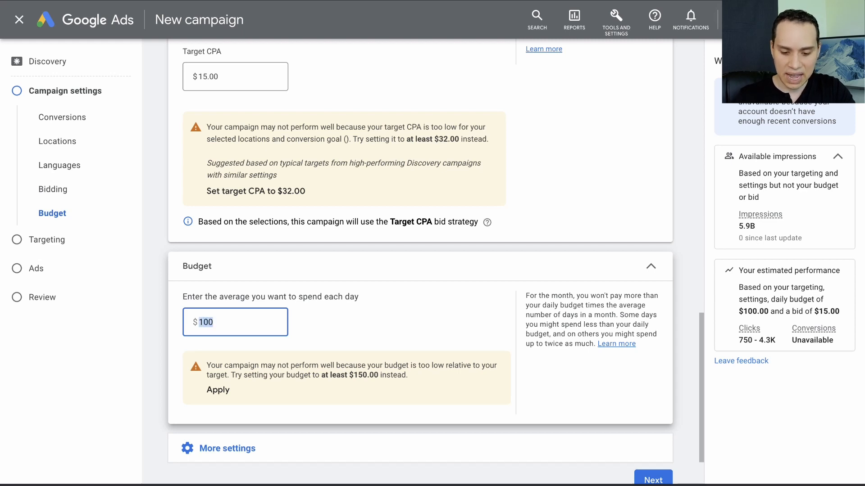
type("50")
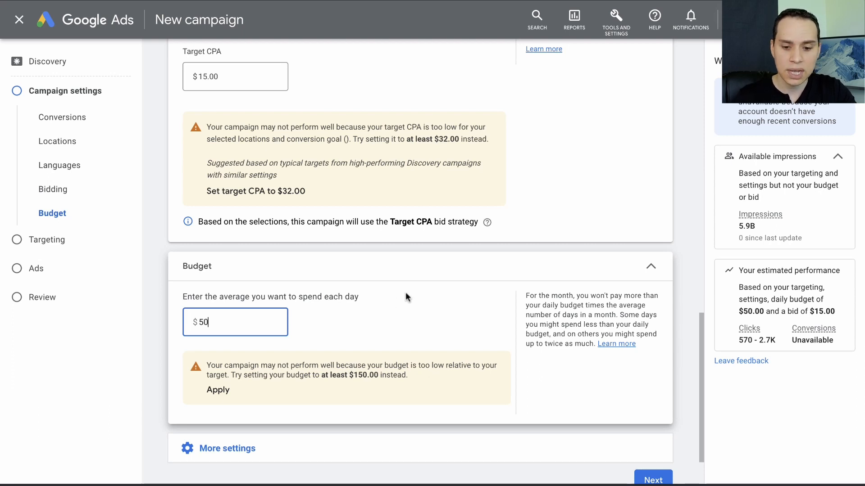
- Try an average daily budget of $15, and set it back to $50
scroll(405, 293, "down", 1)
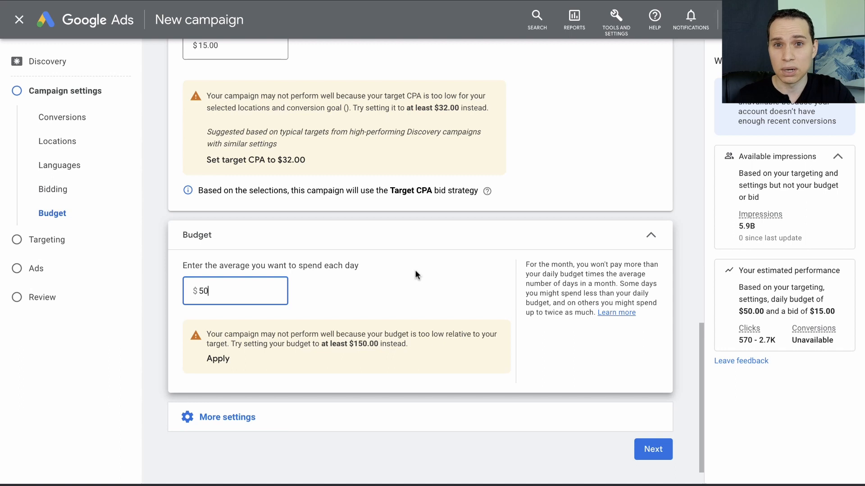
double_click(204, 291)
type("15")
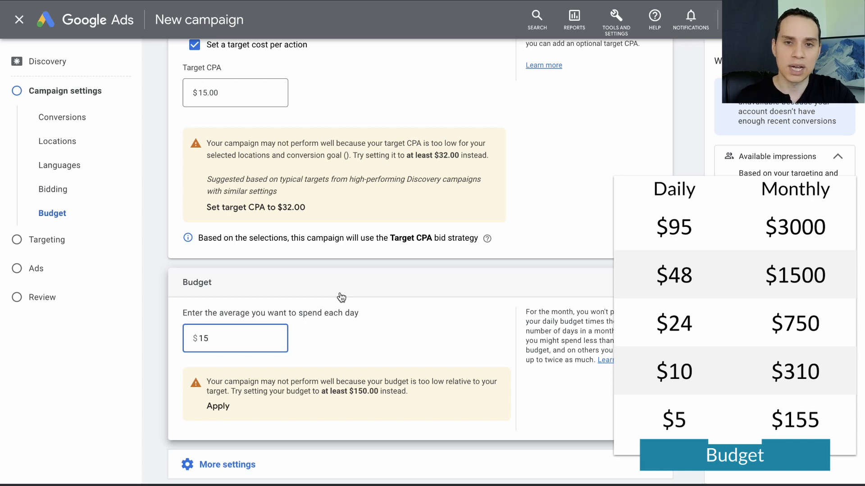
key("super+a")
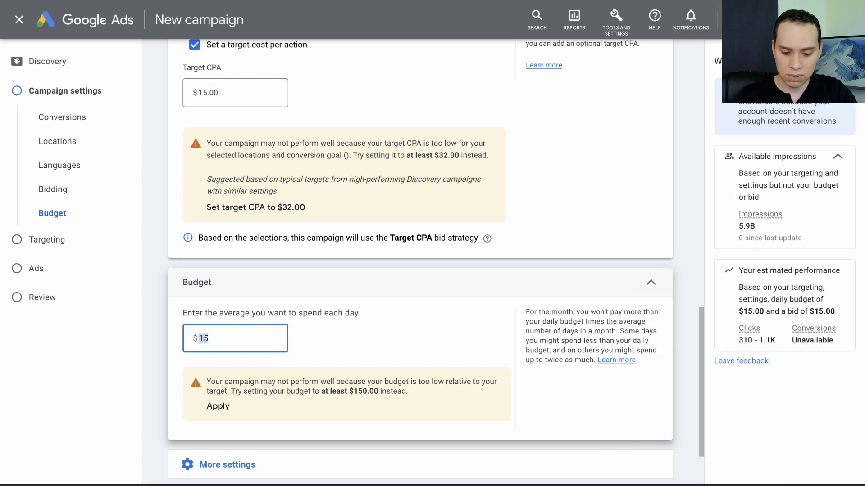
type("50")
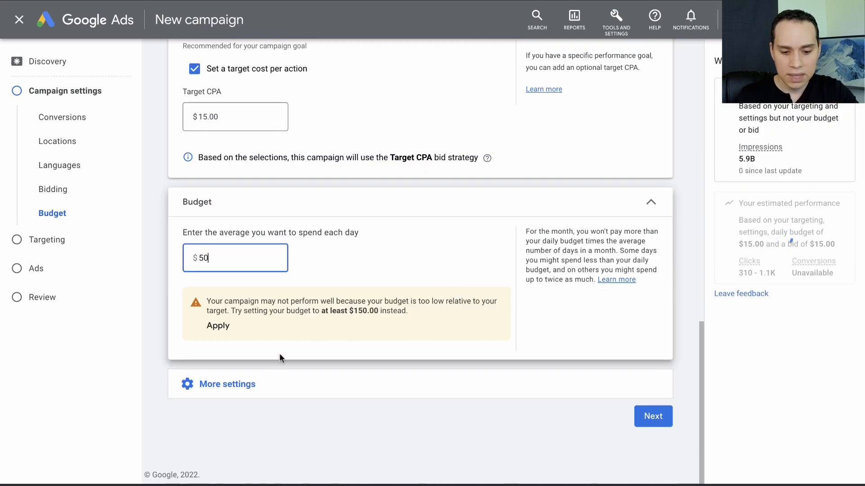
- Expand the additional campaign settings and set the campaign's end date to Jul 8, 2022
left_click(263, 384)
scroll(349, 341, "down", 5)
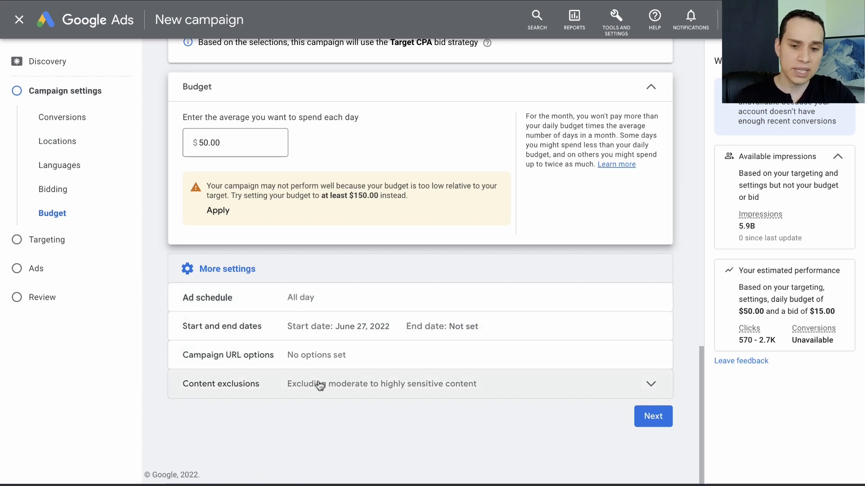
left_click(455, 328)
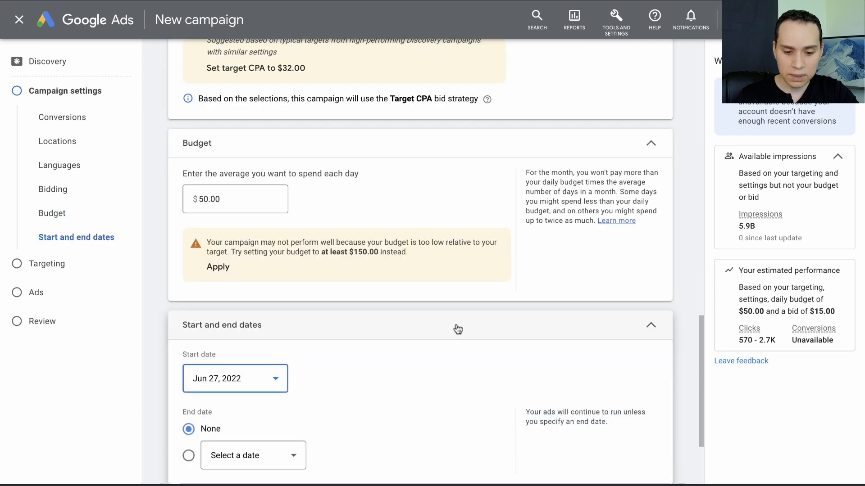
scroll(458, 329, "down", 3)
left_click(188, 331)
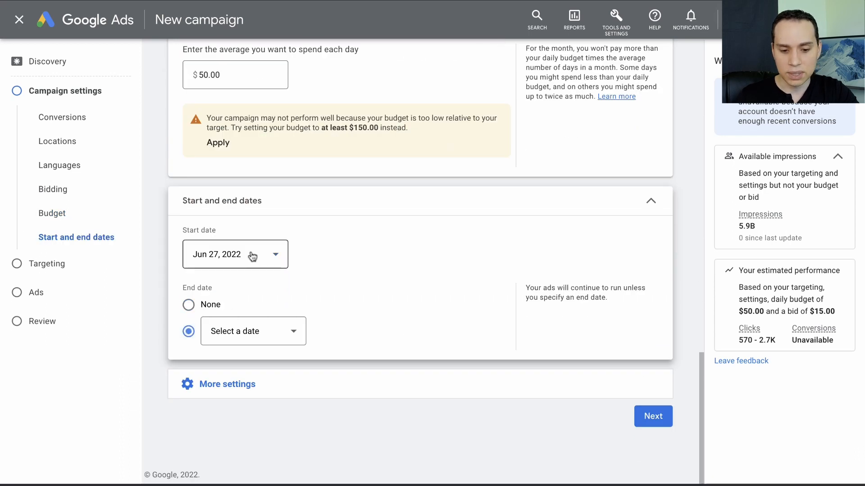
left_click(292, 332)
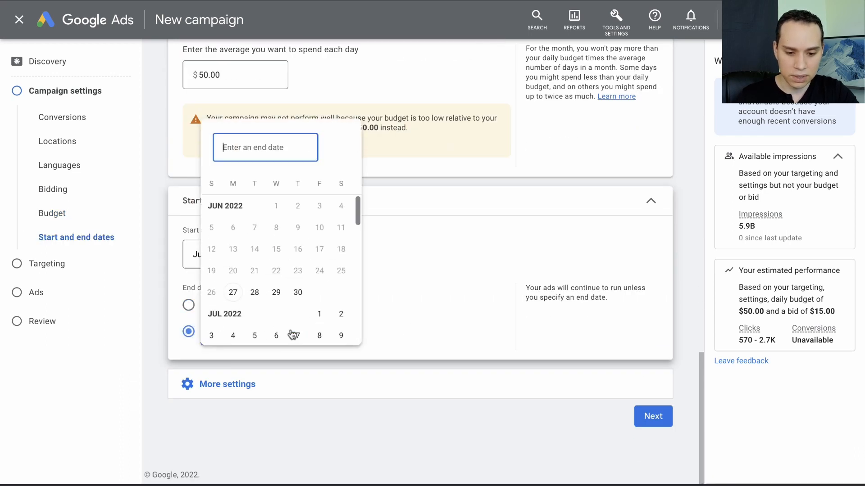
left_click(320, 337)
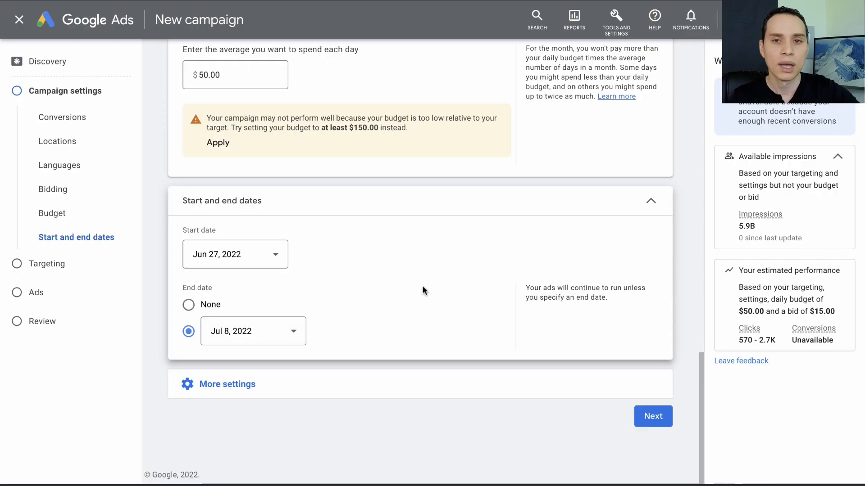
- Continue to targeting, start creating a new audience and expand its interests and detailed demographics section
left_click(649, 417)
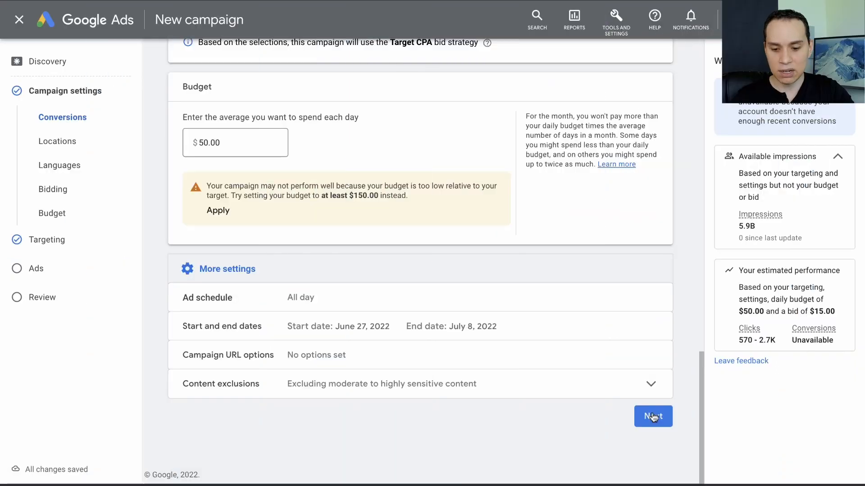
left_click(653, 413)
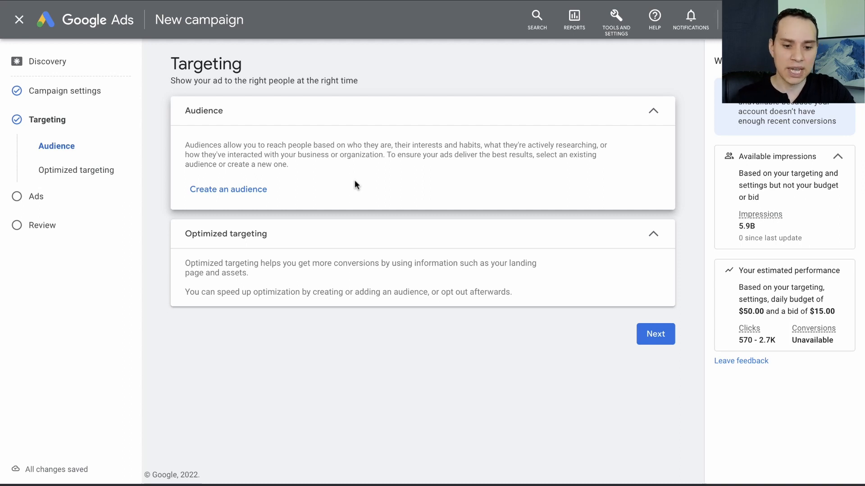
left_click(252, 189)
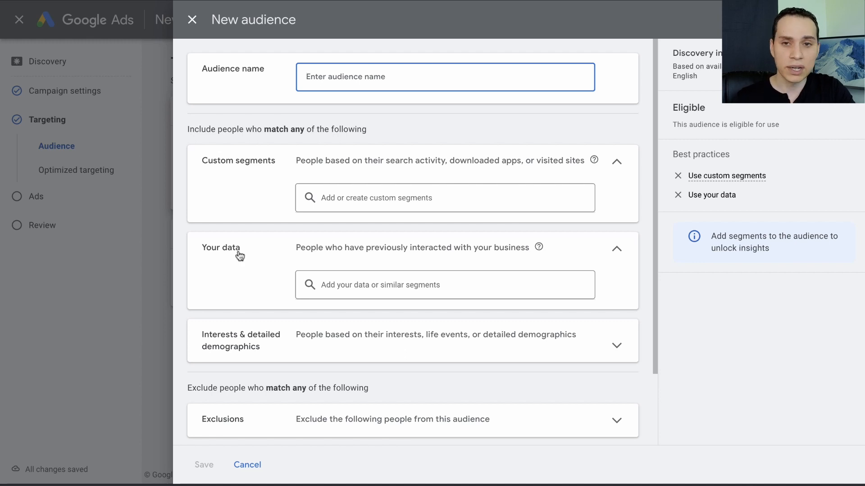
left_click(249, 349)
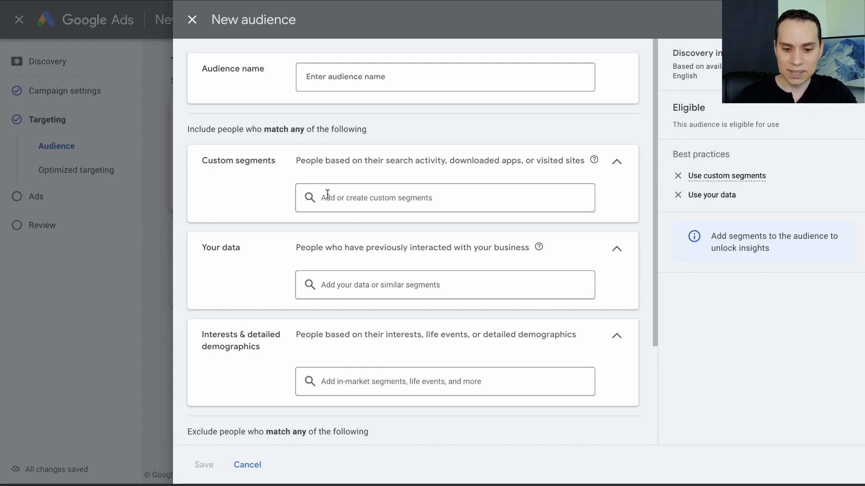
- Examine the options for a new custom segment based on Google search terms, and close it without saving
left_click(366, 197)
left_click(548, 198)
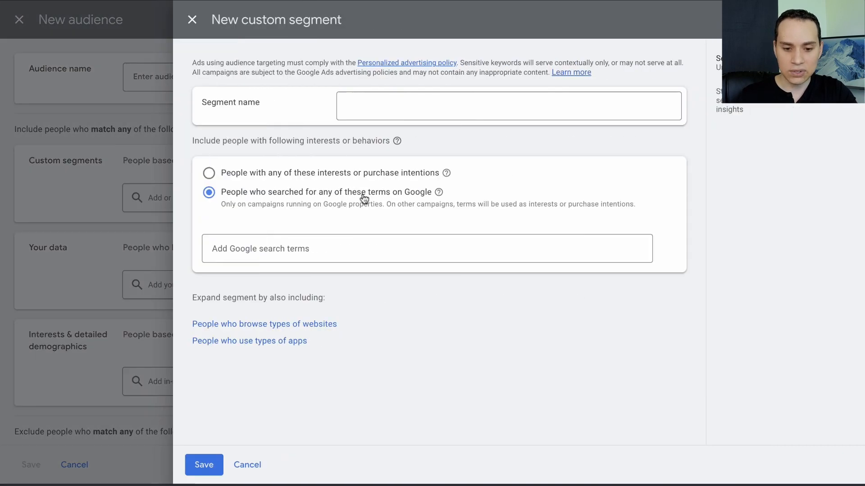
left_click(282, 248)
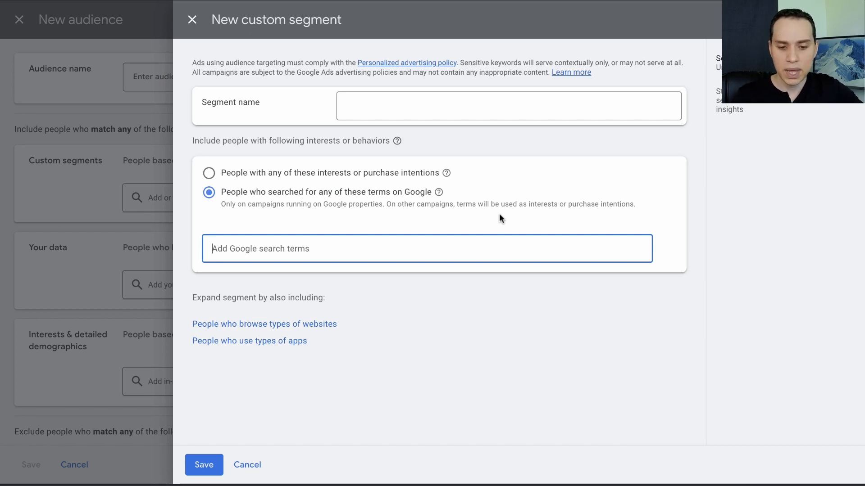
left_click(192, 19)
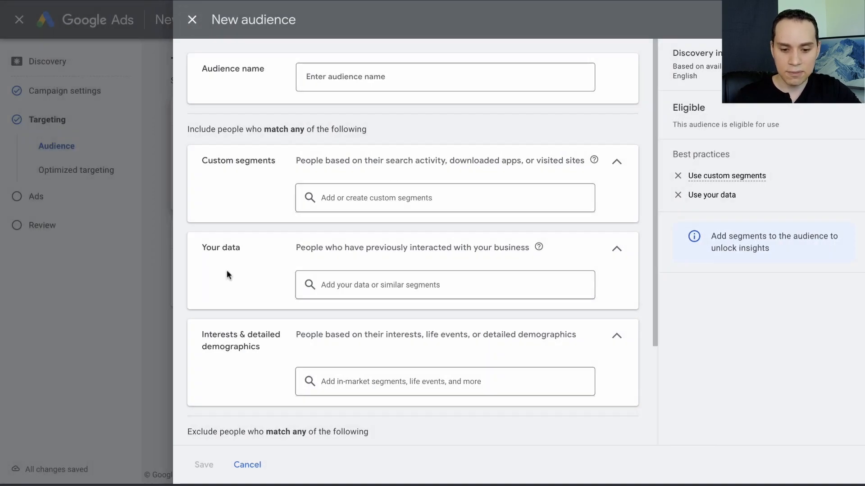
- Look through the suggested segments of people who previously interacted with the business, and close the list without choosing any
left_click(362, 285)
scroll(454, 361, "down", 1)
scroll(408, 384, "down", 3)
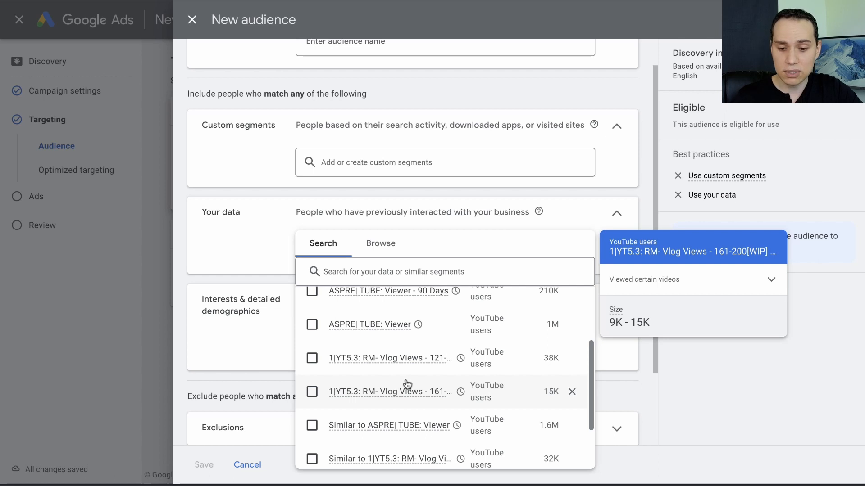
scroll(406, 383, "down", 2)
scroll(401, 367, "up", 5)
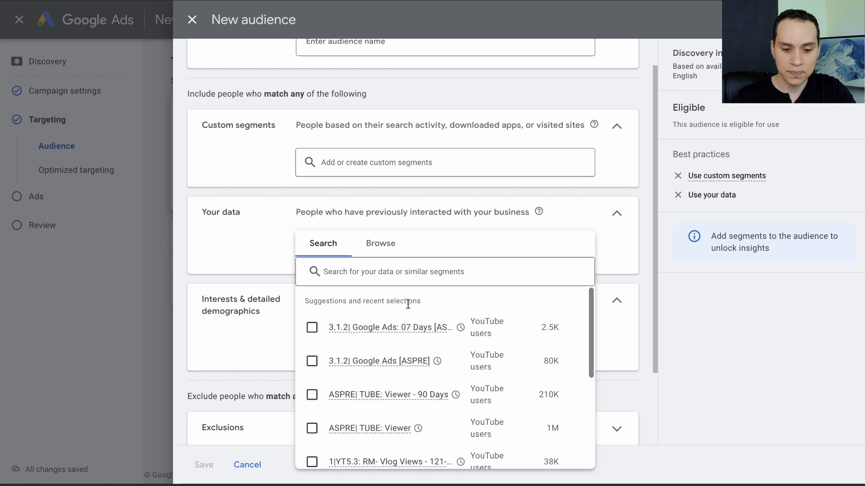
left_click(233, 305)
left_click(234, 306)
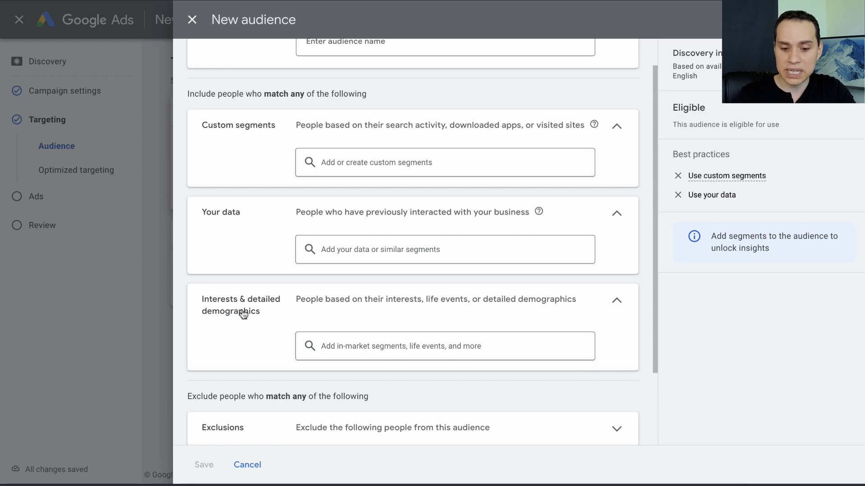
- Browse the full list of in-market segments under interests and detailed demographics
scroll(244, 315, "down", 3)
left_click(410, 245)
left_click(378, 249)
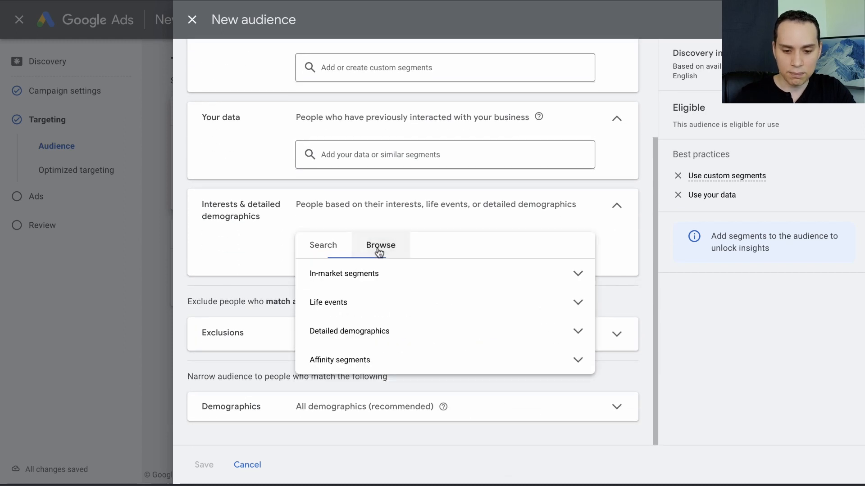
left_click(363, 277)
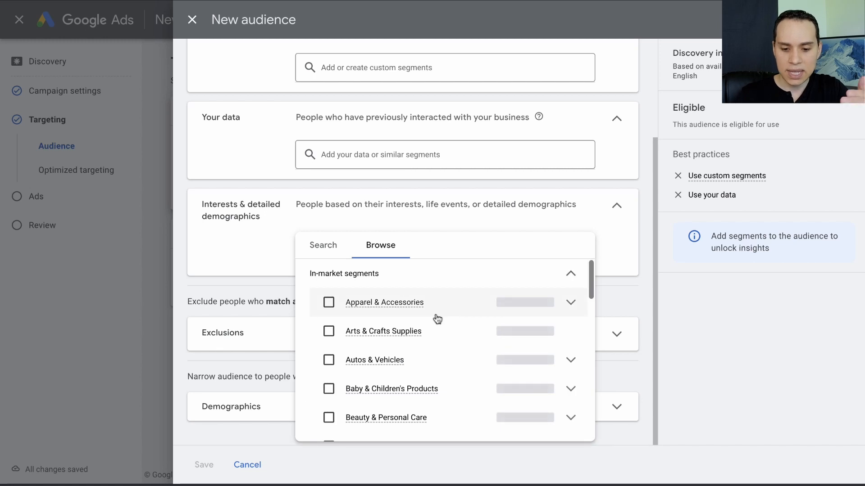
scroll(439, 318, "down", 5)
scroll(437, 318, "down", 10)
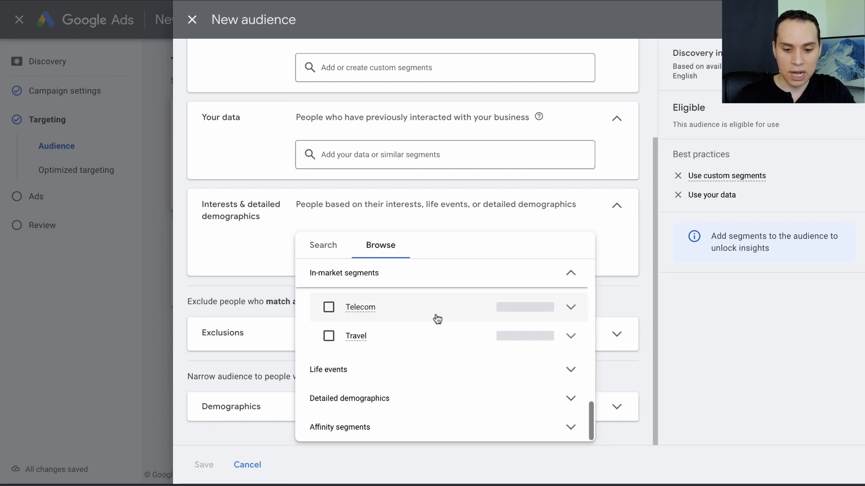
scroll(432, 347, "up", 8)
scroll(432, 347, "up", 5)
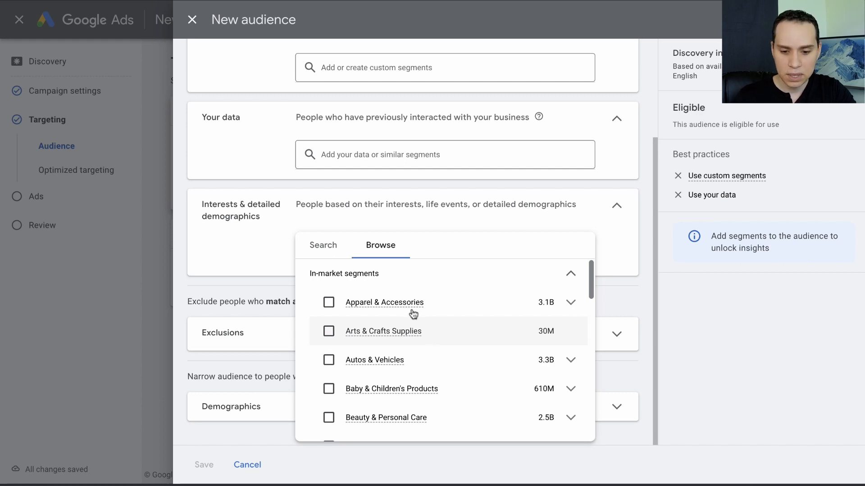
- Add the Advertising & Marketing Services in-market segment, under Business Services, to the audience's interests and detailed demographics
scroll(462, 320, "down", 5)
scroll(461, 321, "up", 2)
scroll(462, 320, "up", 2)
scroll(461, 320, "up", 2)
scroll(461, 320, "down", 2)
left_click(568, 330)
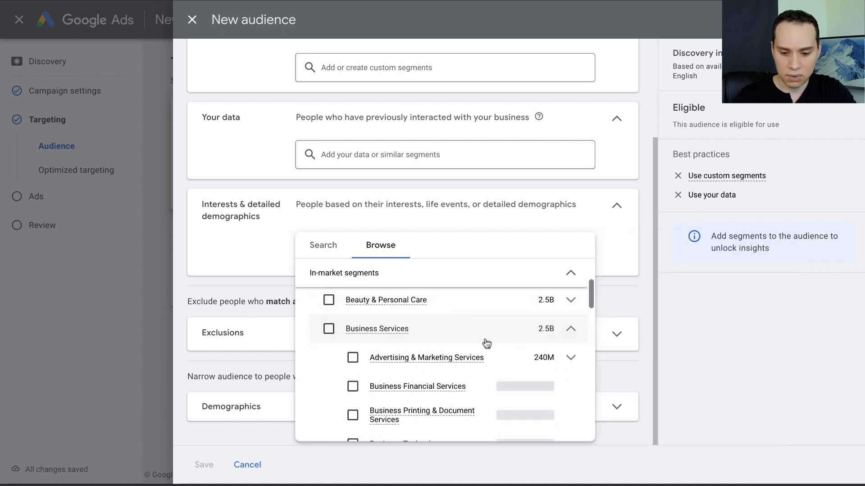
scroll(487, 344, "down", 1)
left_click(570, 331)
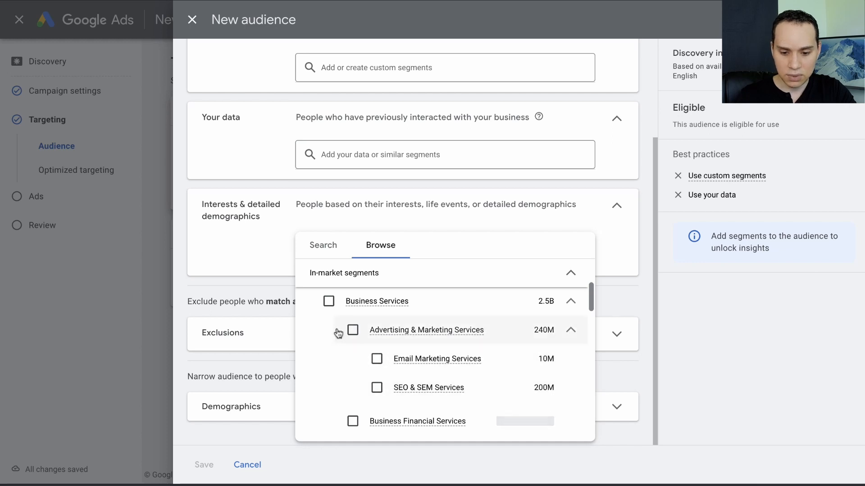
left_click(353, 332)
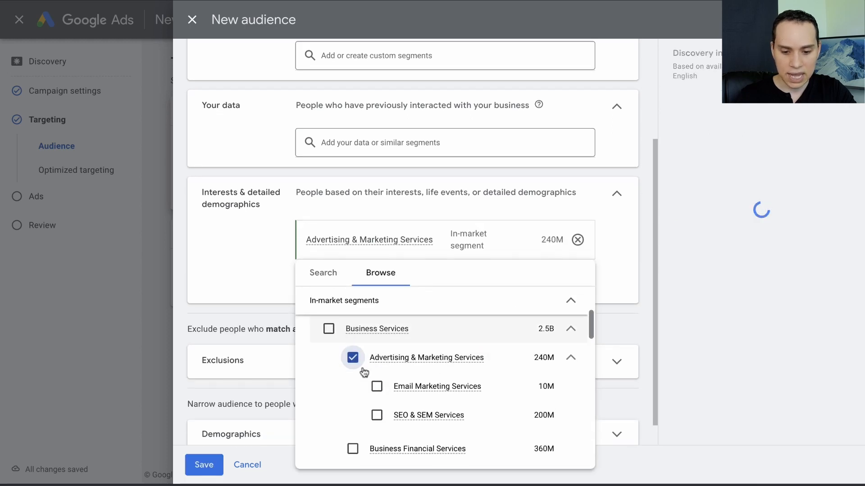
left_click(263, 247)
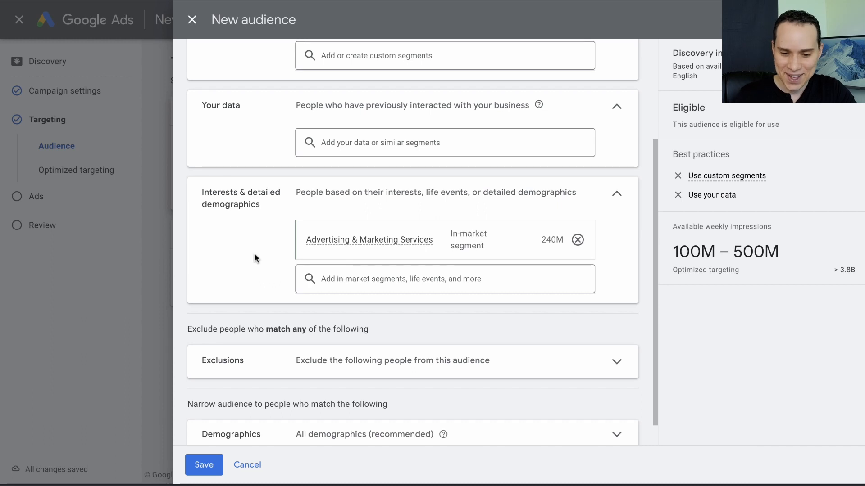
- Exclude the "PGP| Leads" website visitors list from the new audience
scroll(258, 253, "up", 3)
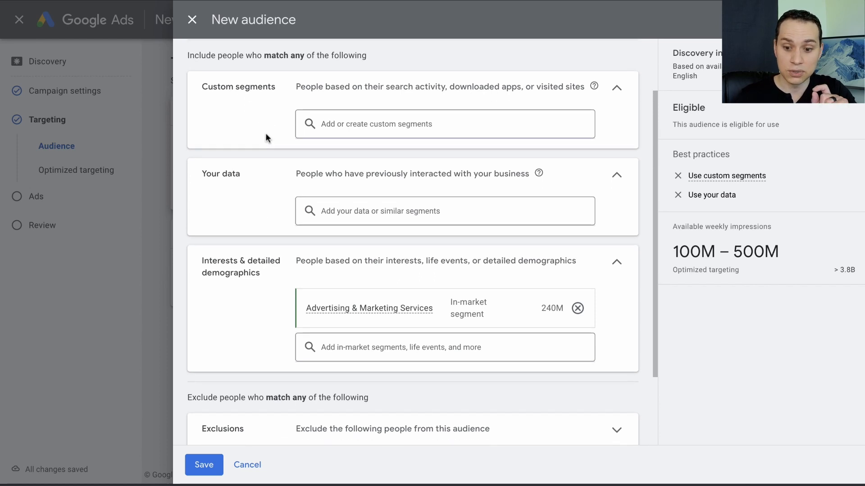
scroll(266, 133, "down", 3)
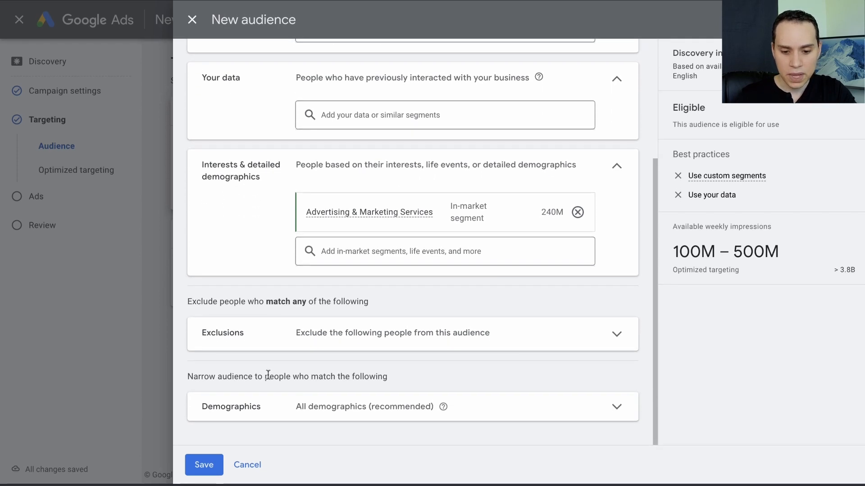
left_click(279, 343)
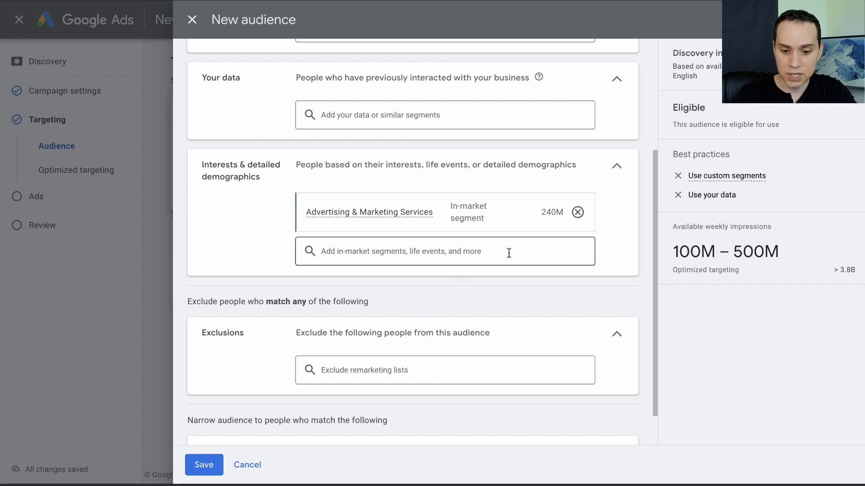
left_click(358, 375)
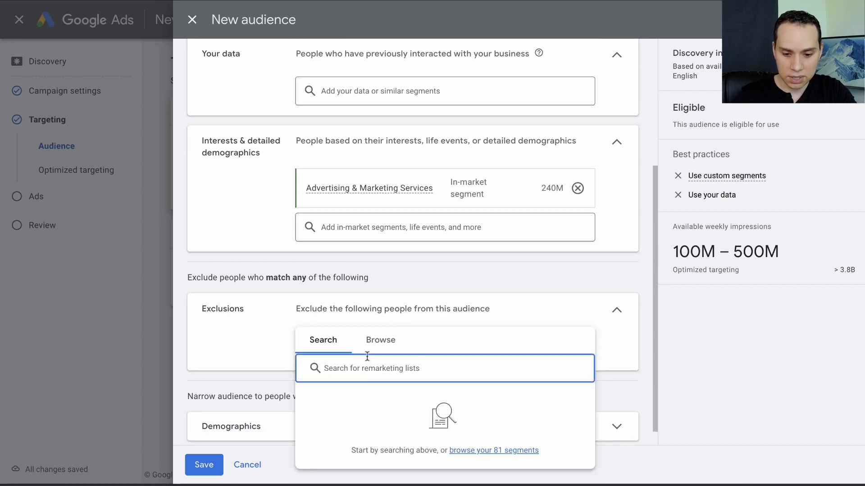
left_click(383, 342)
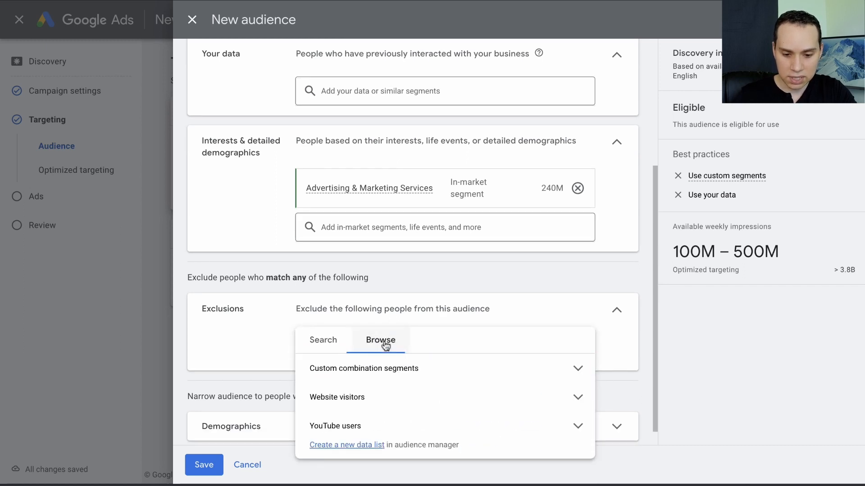
left_click(449, 398)
scroll(450, 397, "down", 10)
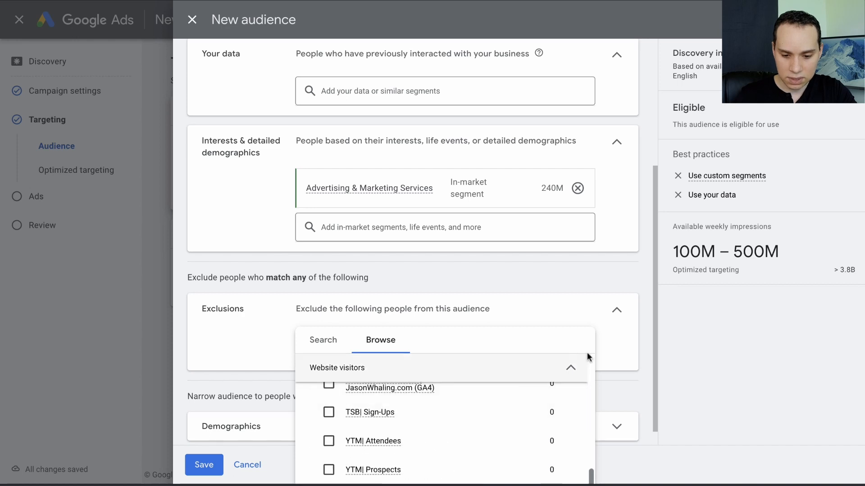
scroll(328, 386, "up", 8)
left_click(328, 386)
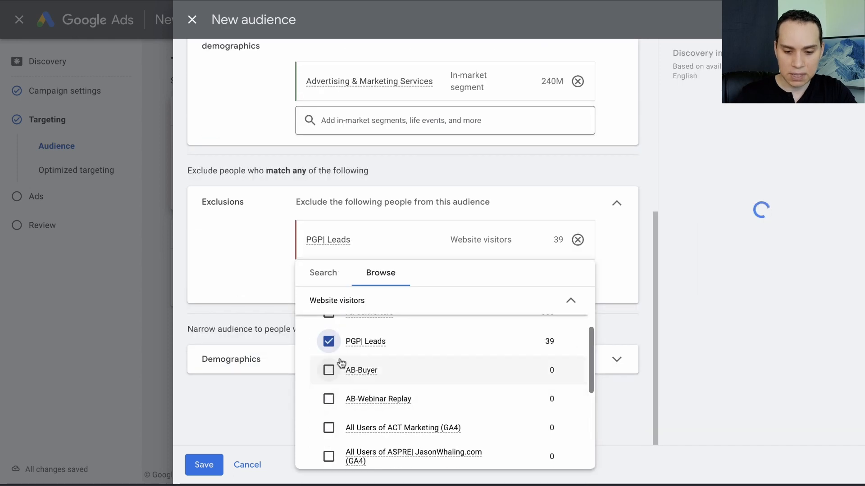
left_click(279, 272)
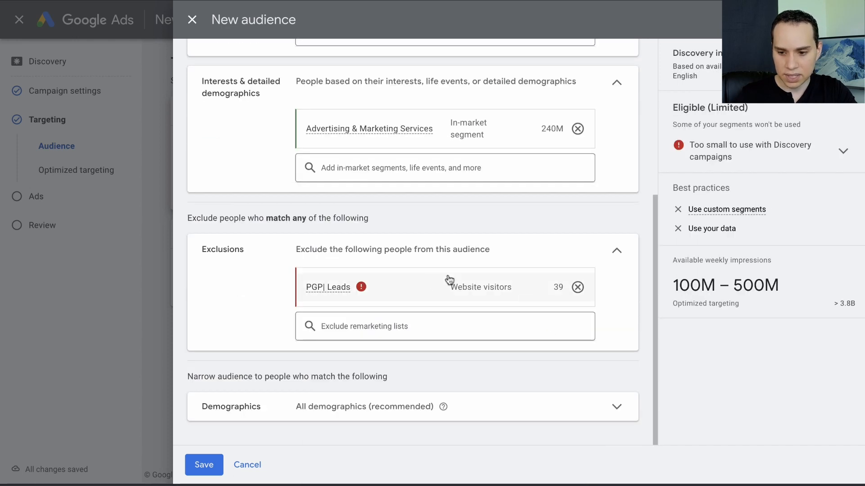
mouse_move(437, 284)
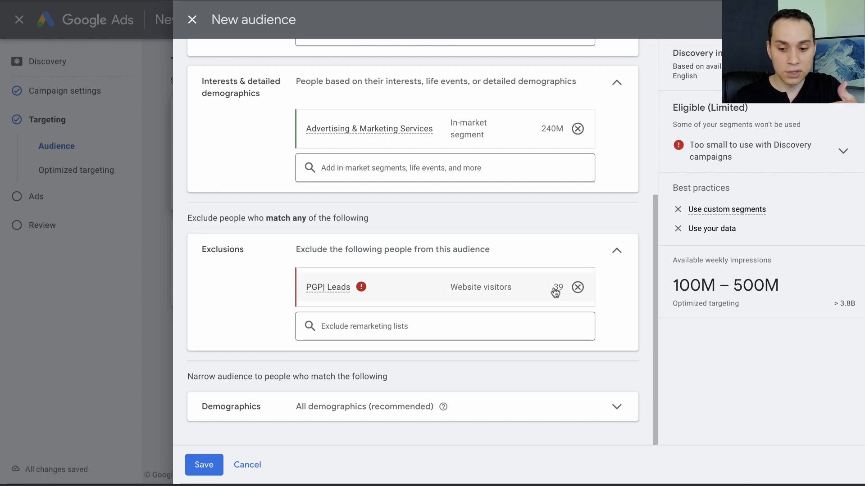
mouse_move(555, 292)
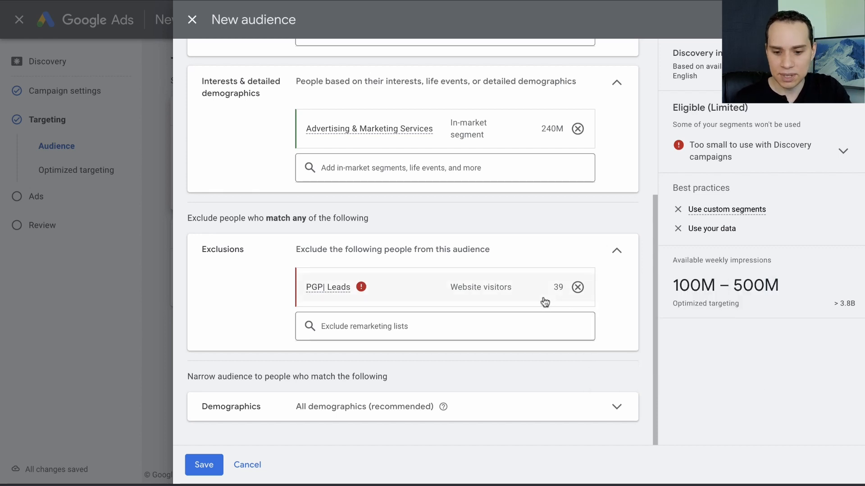
mouse_move(392, 294)
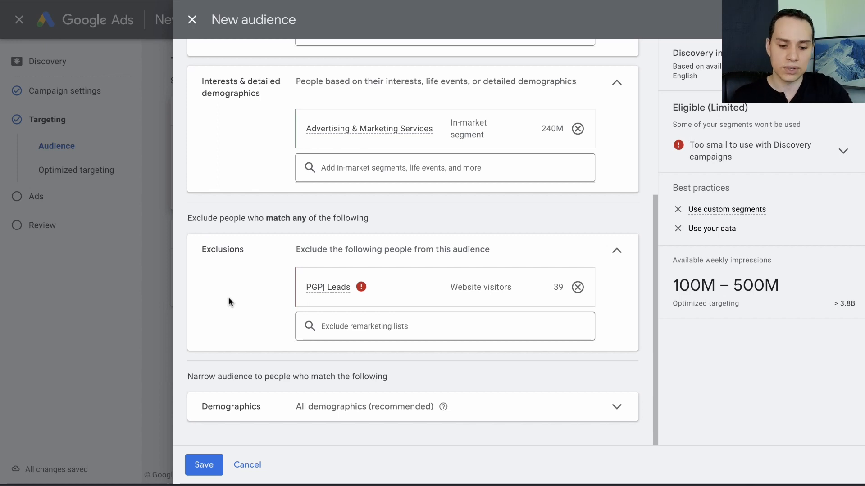
- Expand the audience's demographics and check the explanation of the Unknown gender option
left_click(450, 410)
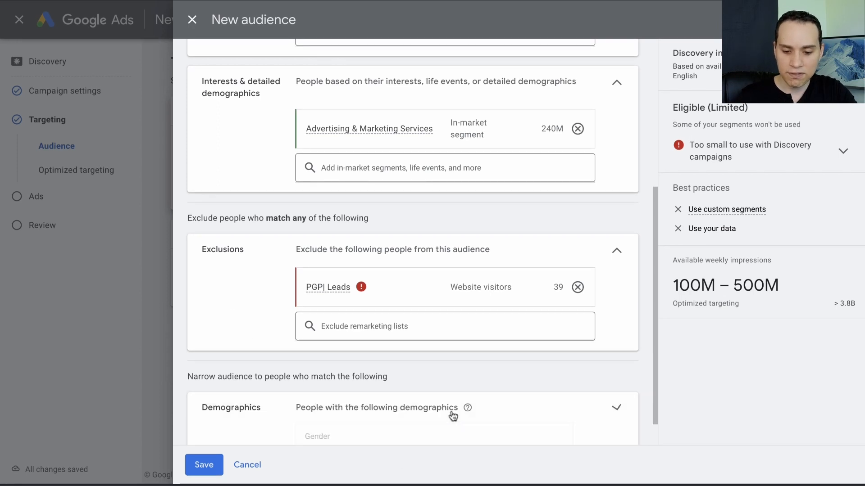
scroll(450, 410, "down", 3)
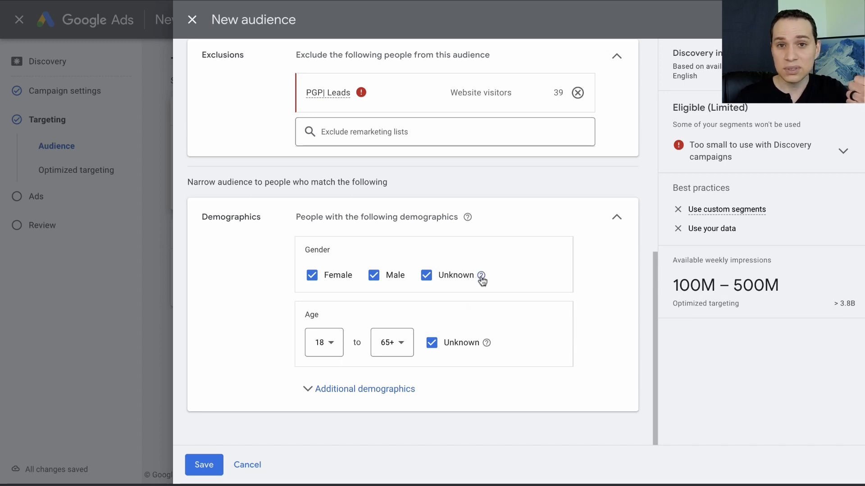
mouse_move(481, 278)
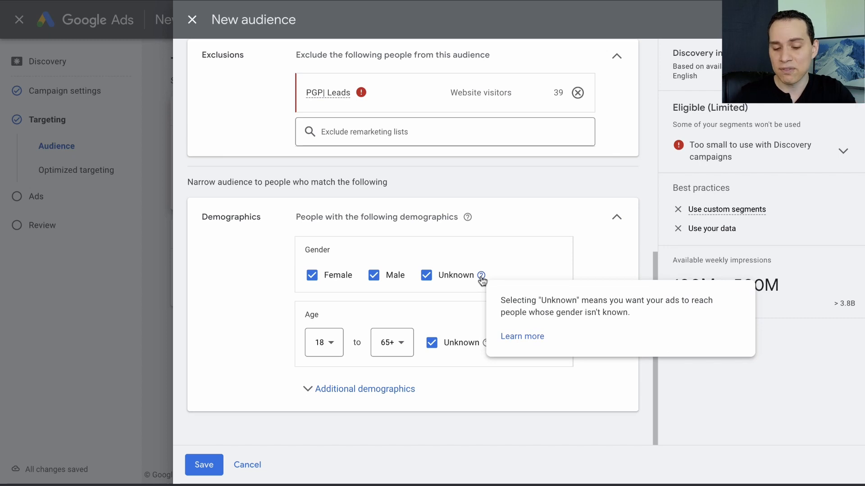
- Name the audience "In-Market: Advertising & Marketing Services" and save it
left_click(205, 469)
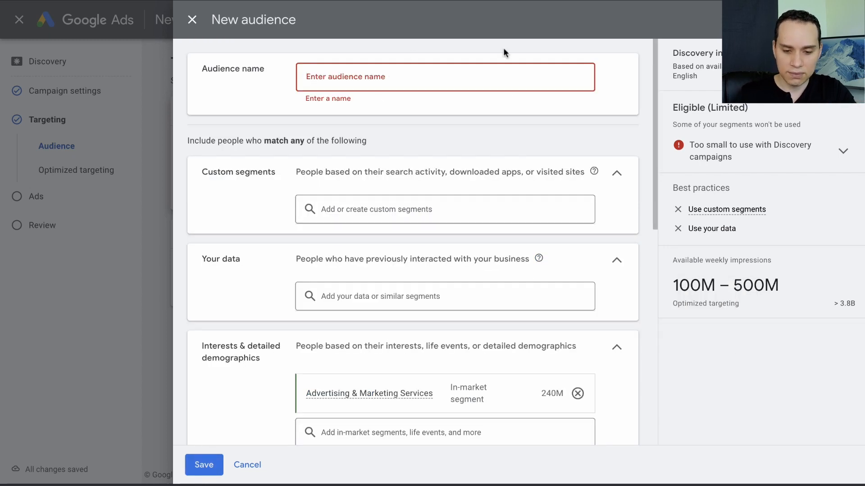
type("In-Market: Advertising & Marketing Services")
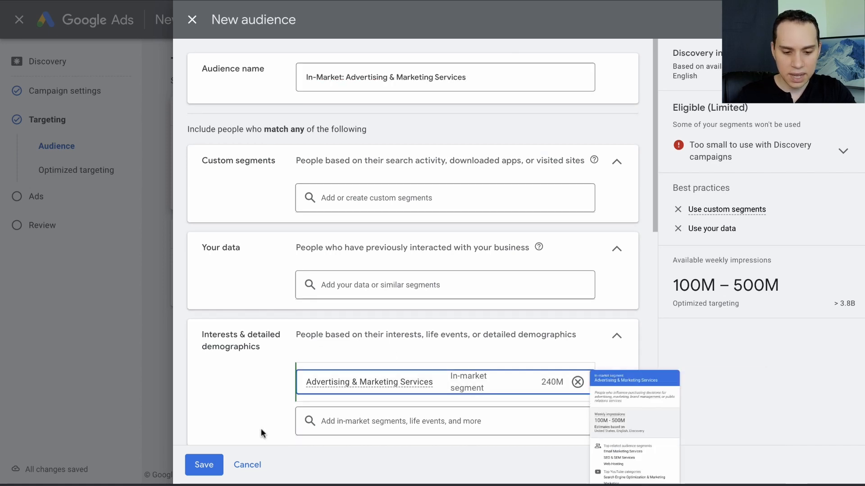
left_click(204, 464)
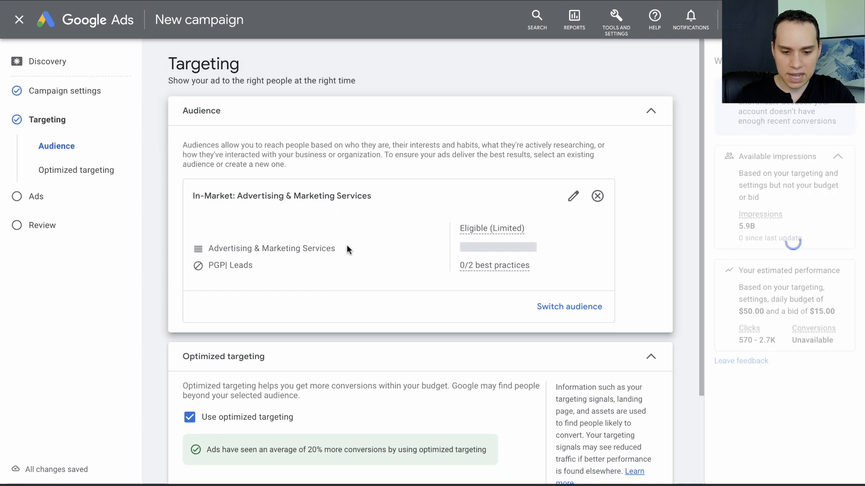
- Turn off optimized targeting for the campaign and continue to ad creation
scroll(396, 193, "down", 3)
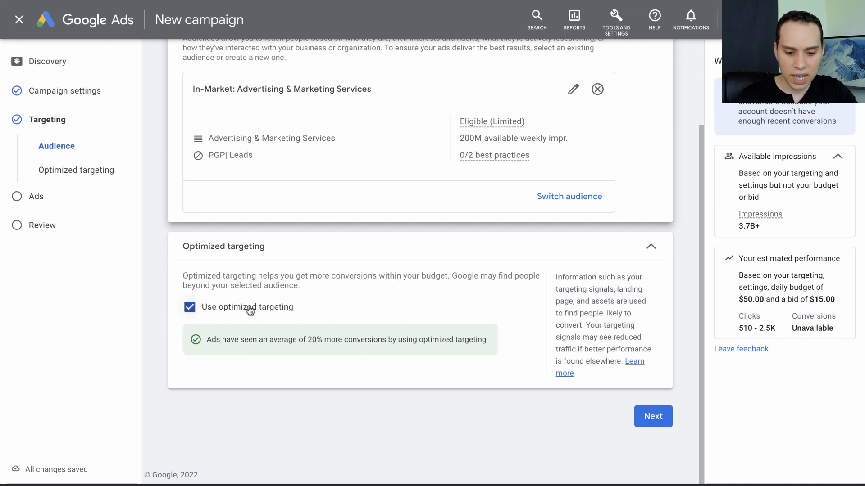
left_click(219, 310)
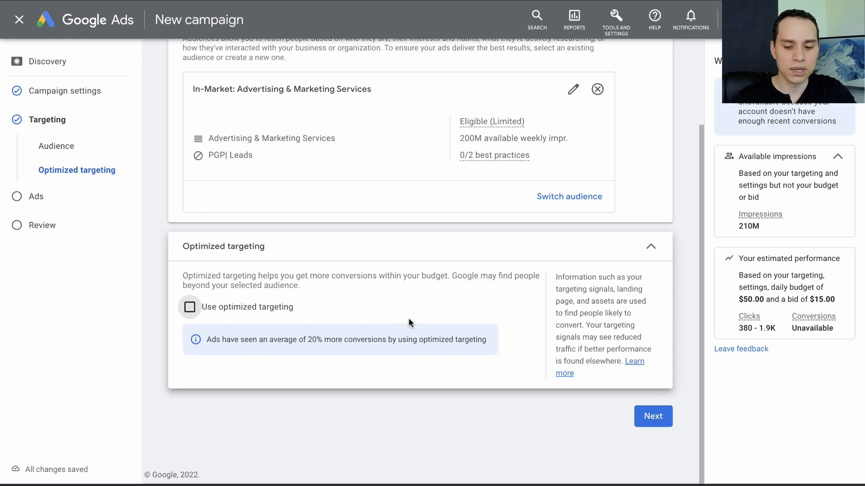
left_click(647, 412)
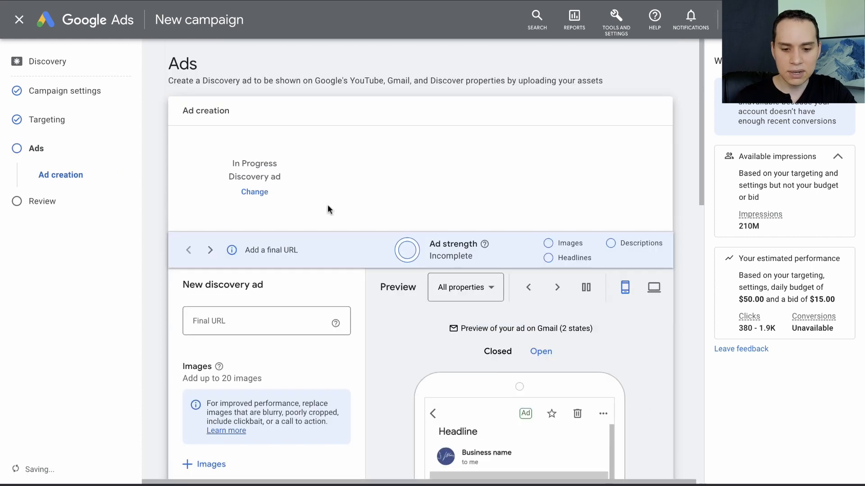
- Add the CFP3 "Free Funnel Templates" landscape, square and portrait images from the asset library to the new discovery ad
scroll(354, 279, "down", 10)
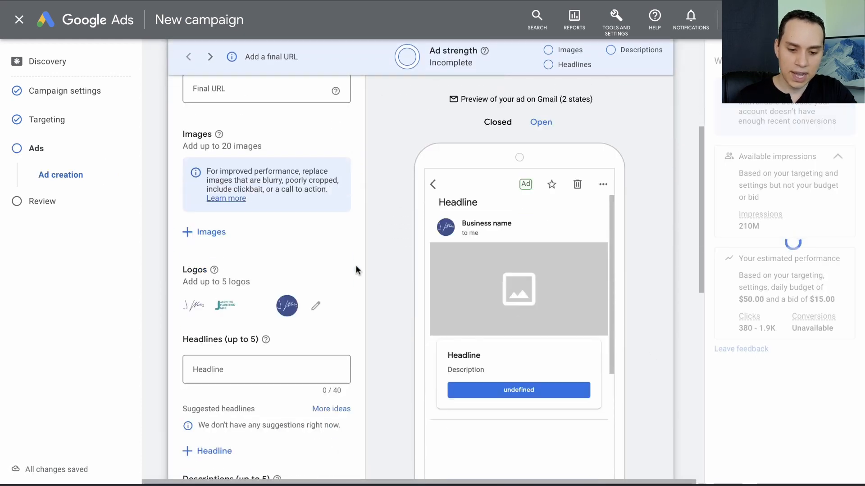
scroll(356, 267, "down", 1)
scroll(356, 267, "up", 3)
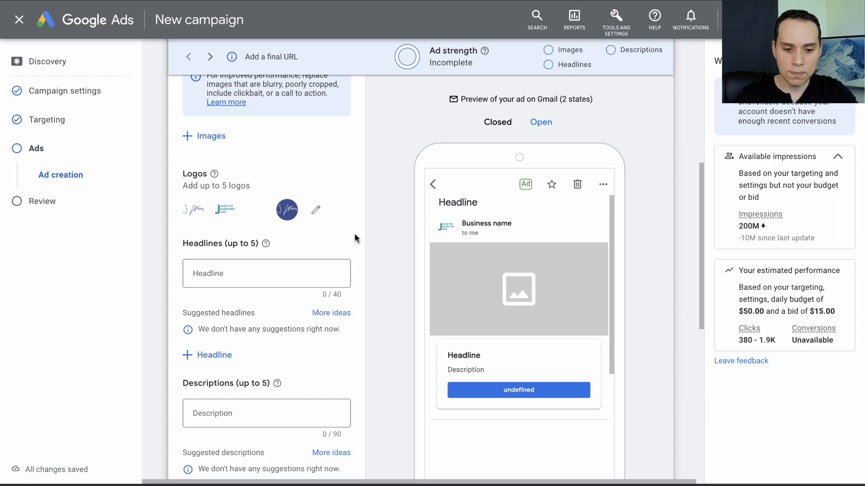
scroll(355, 235, "up", 2)
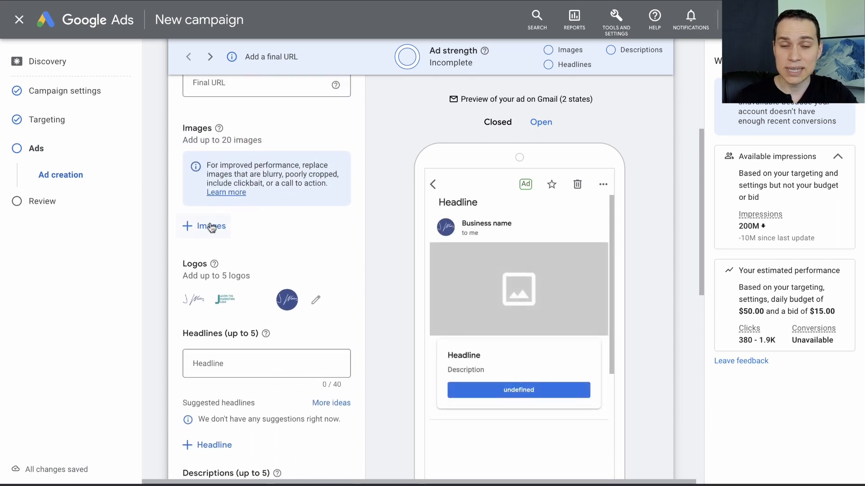
left_click(210, 226)
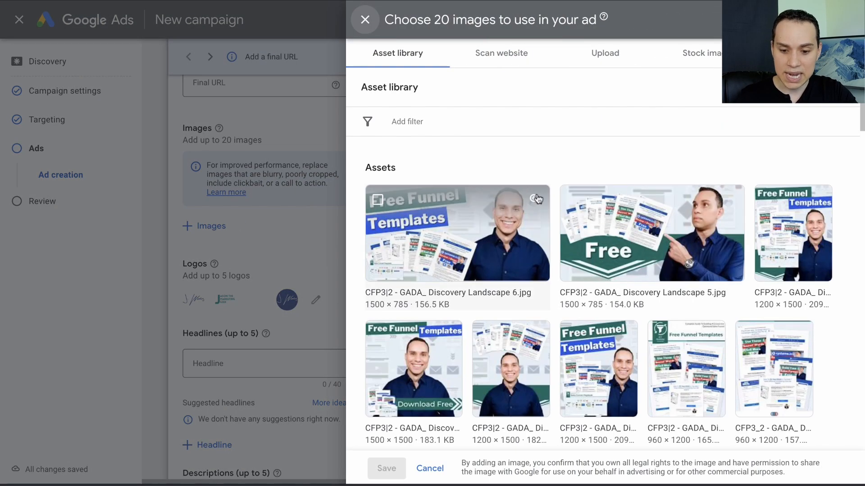
left_click(378, 200)
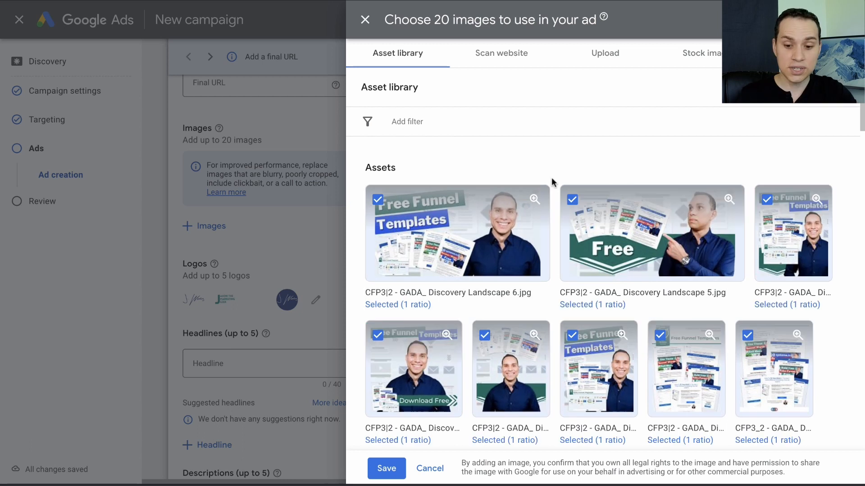
scroll(552, 179, "down", 7)
scroll(553, 182, "down", 8)
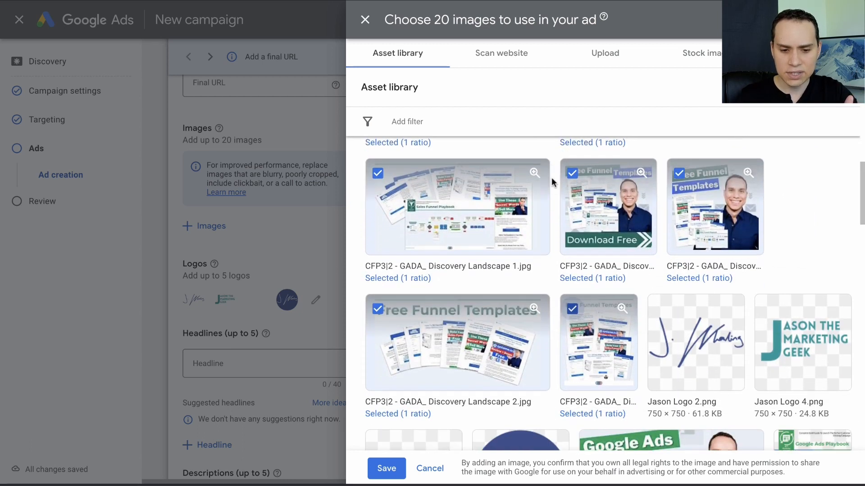
scroll(553, 182, "down", 1)
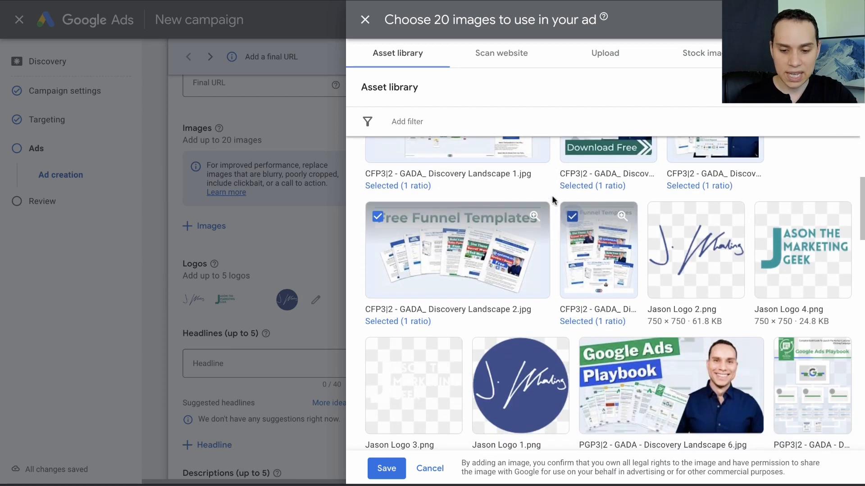
scroll(552, 196, "up", 15)
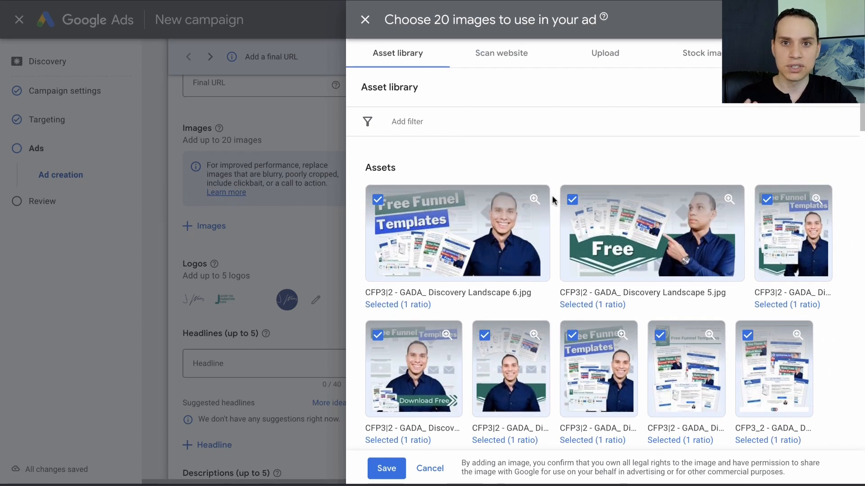
left_click(393, 468)
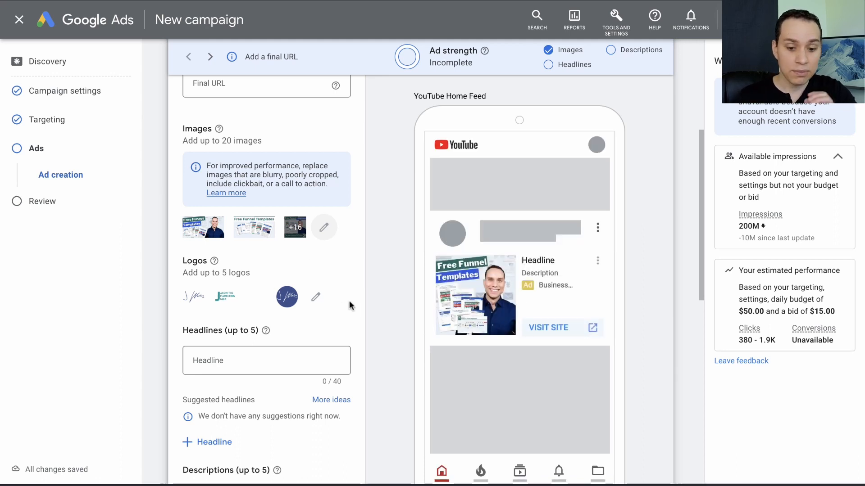
- Switch to the ad copy document in Google Docs and review the DV1, D2 and DV3 headline variations for the discovery ad
scroll(354, 301, "down", 2)
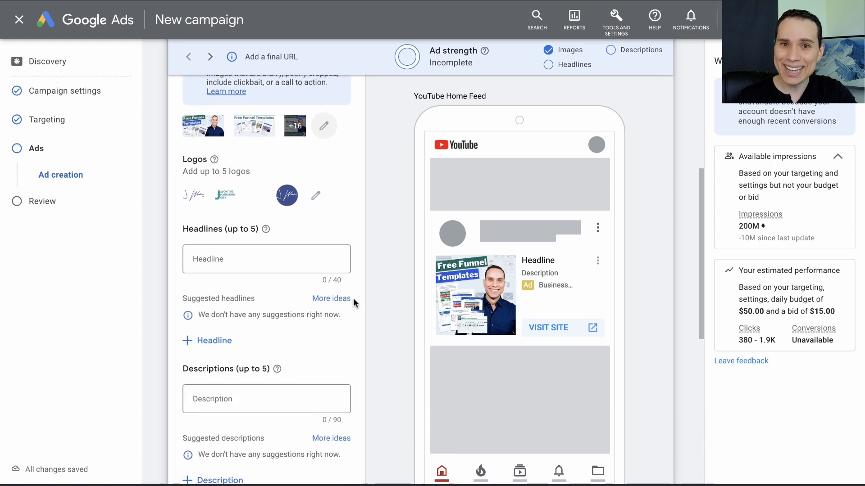
scroll(354, 301, "down", 1)
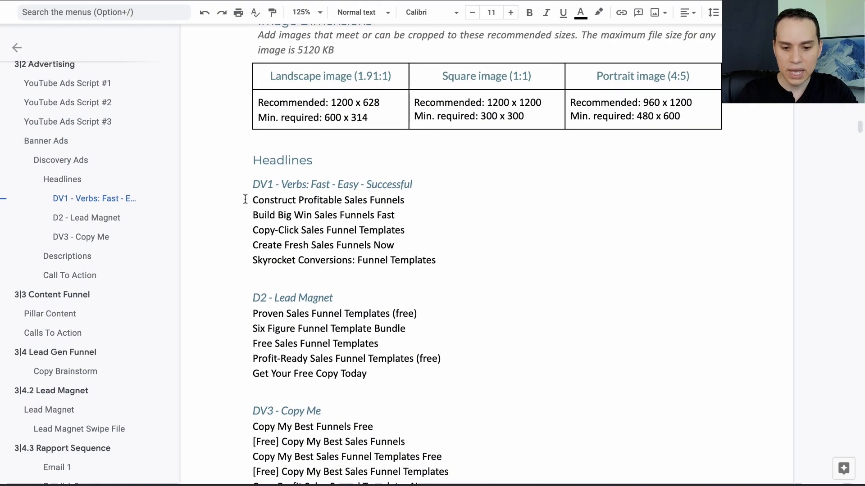
scroll(245, 199, "down", 3)
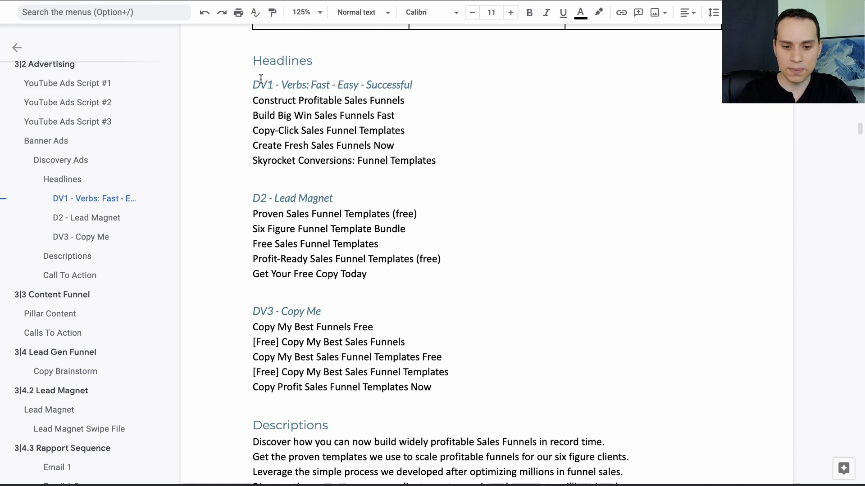
left_click(248, 85)
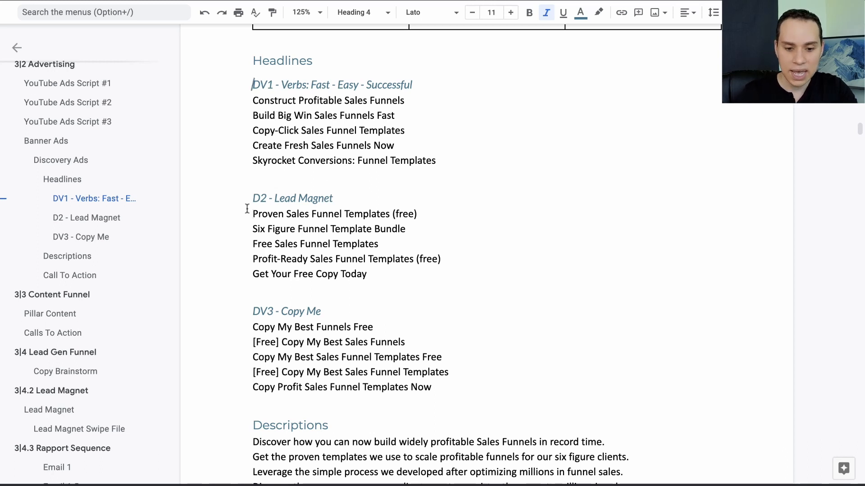
left_click_drag(244, 201, 322, 300)
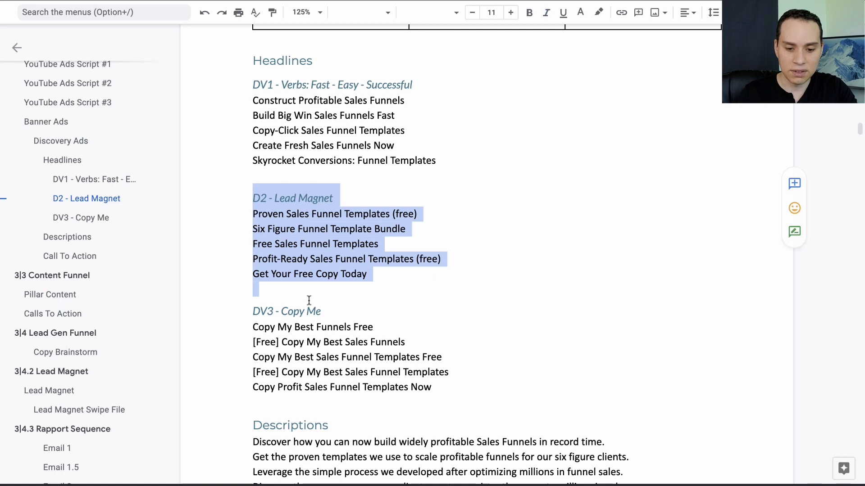
left_click_drag(246, 318, 442, 388)
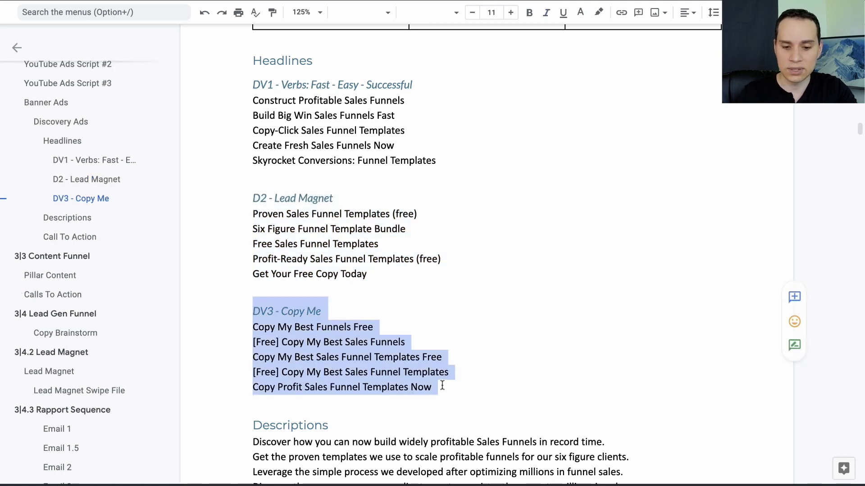
key("ctrl+Left")
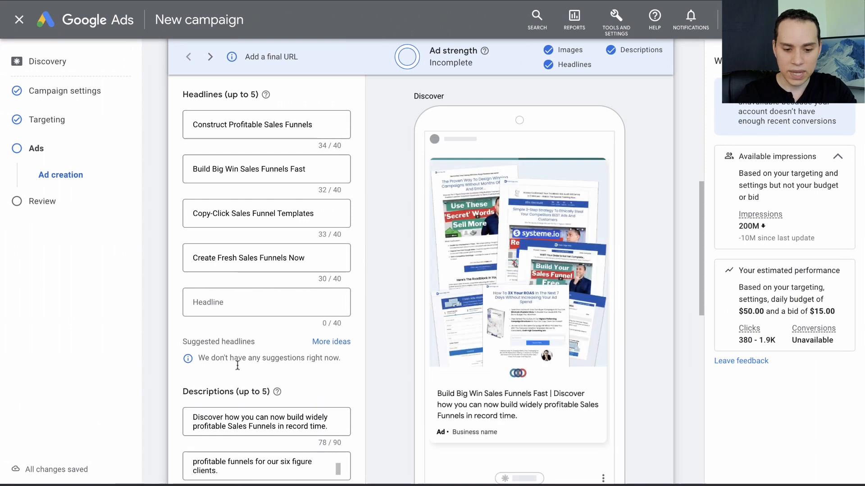
- Set the discovery ad's business name to "ACT Marketing"
scroll(255, 328, "down", 5)
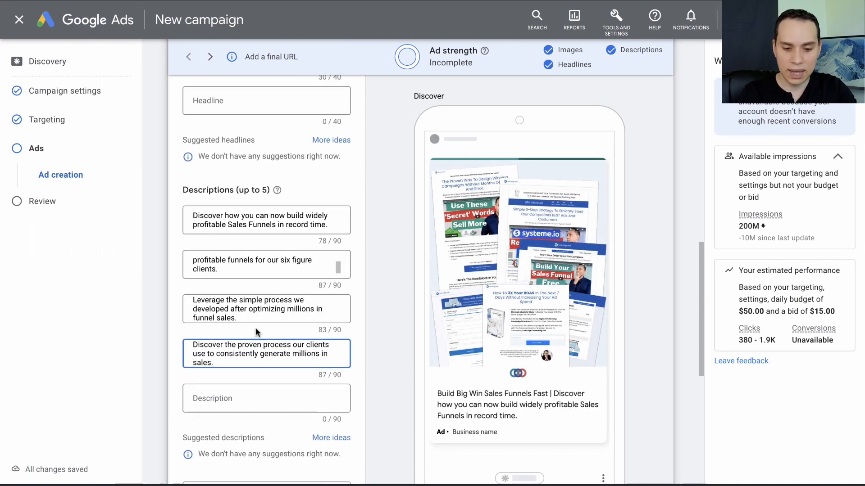
scroll(255, 332, "down", 2)
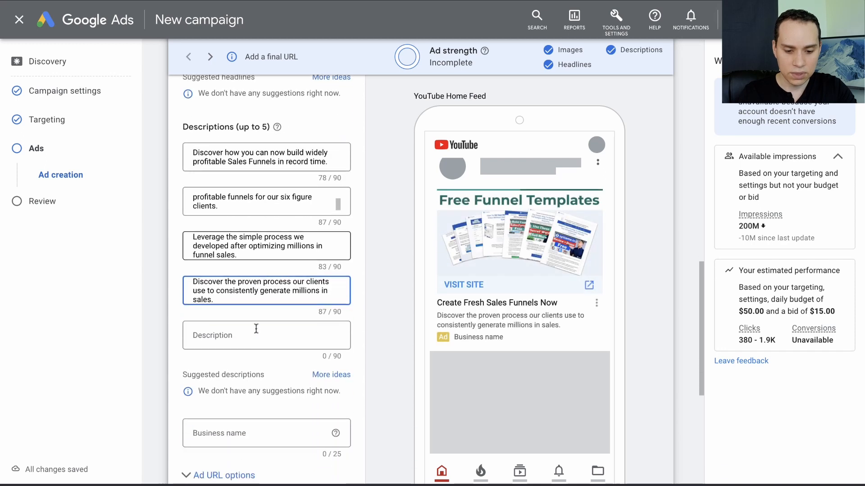
scroll(256, 329, "down", 2)
left_click(276, 334)
type("ACT Marketing")
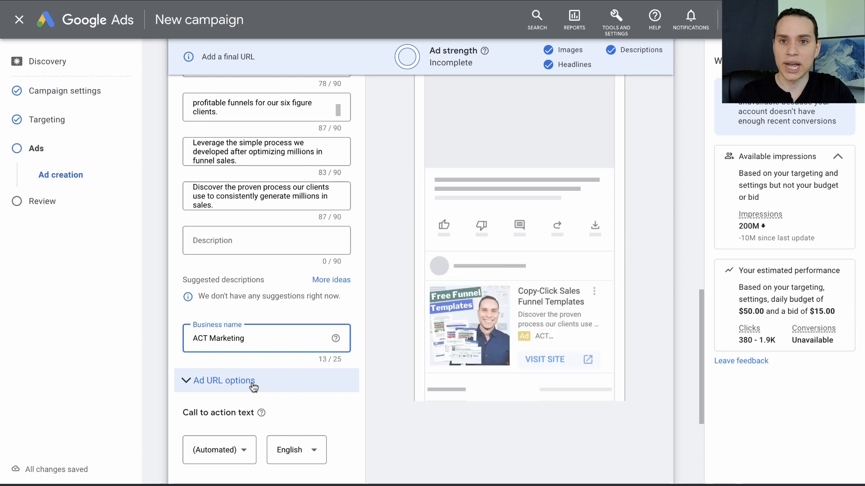
- Set the ad's call to action text to Download
scroll(263, 385, "down", 2)
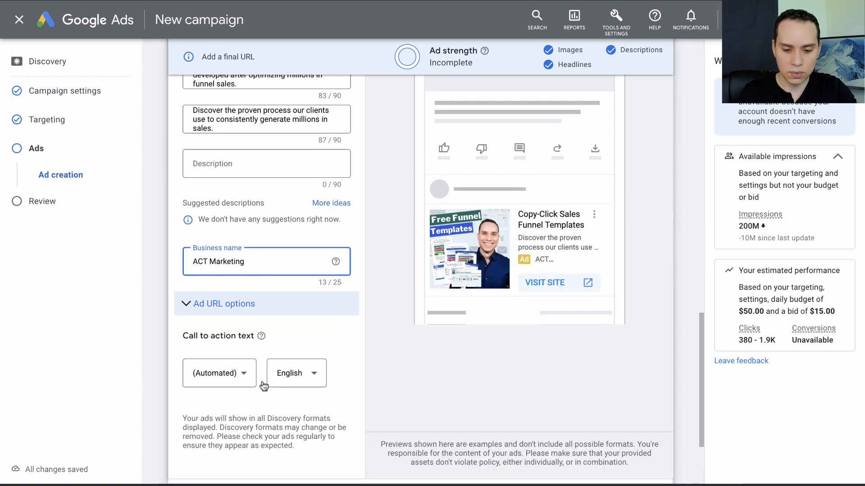
left_click(235, 361)
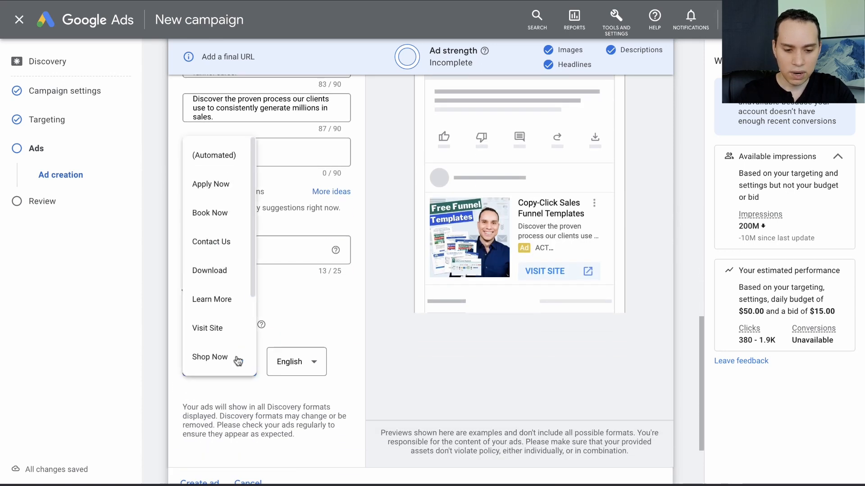
left_click(226, 272)
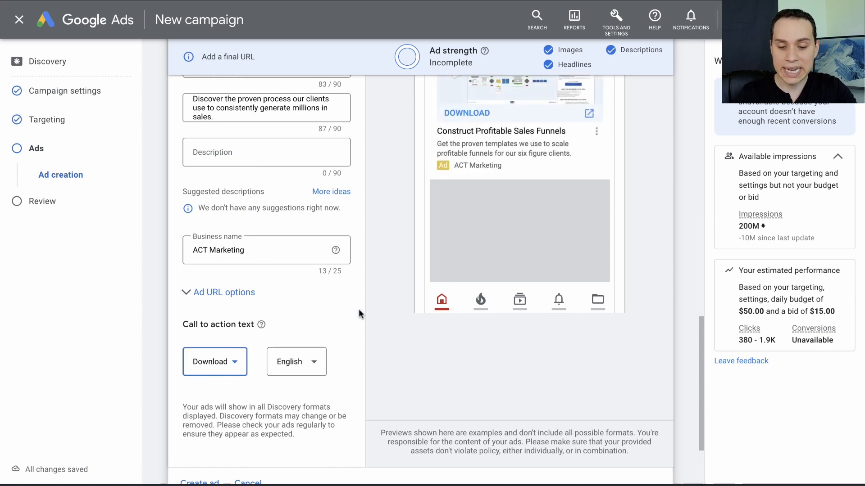
- Enter the copied landing page address on blueprint.actmarketing.io as the discovery ad's final URL
scroll(358, 309, "up", 10)
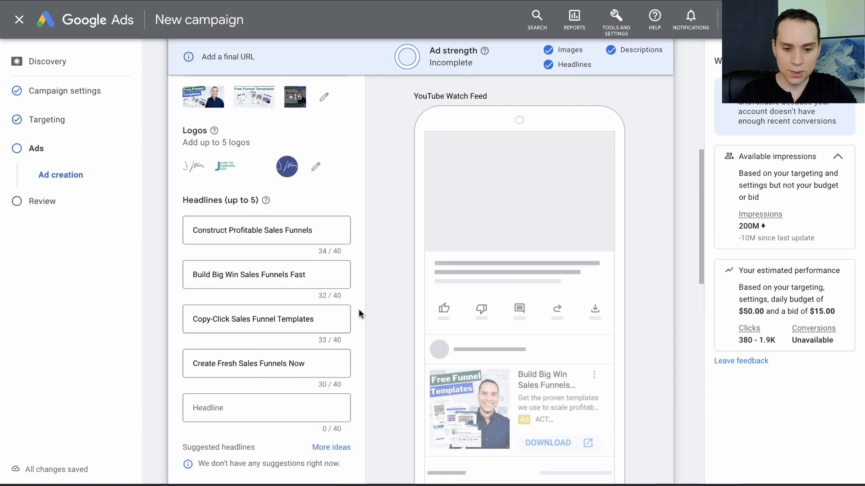
scroll(359, 309, "up", 6)
left_click(257, 194)
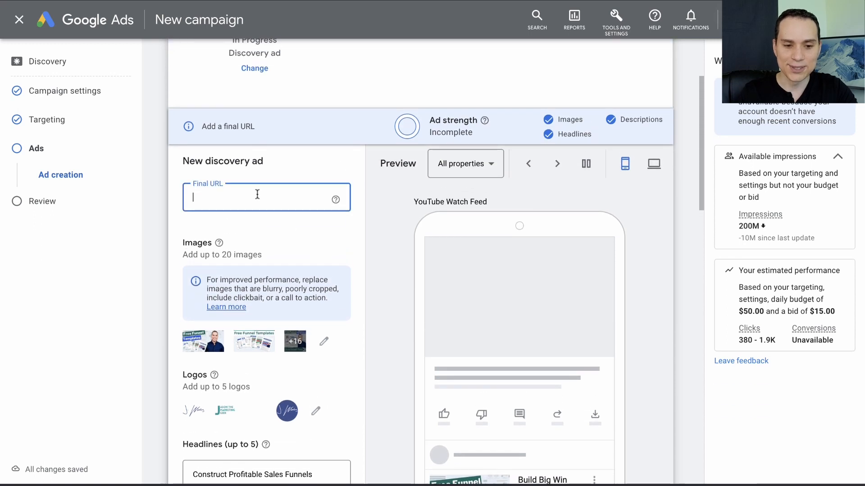
key("ctrl+v")
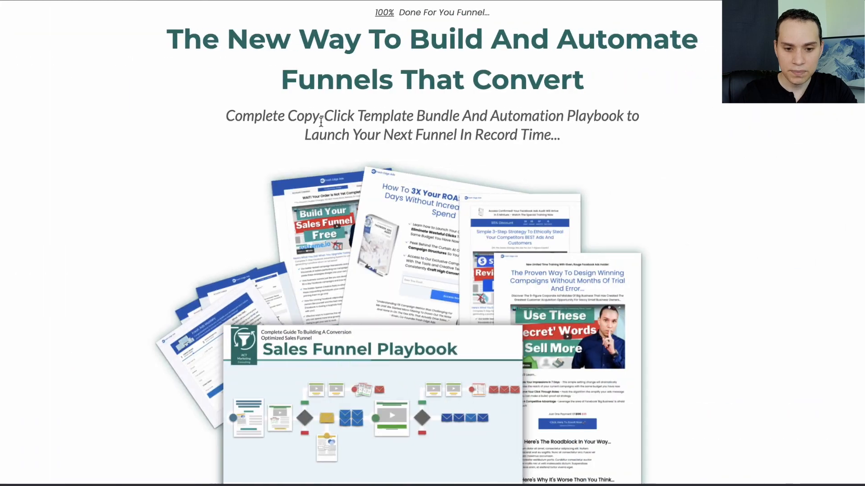
- Examine the funnel template landing page, from its headline and playbook image to the bullet points and email opt-in form
scroll(127, 166, "down", 10)
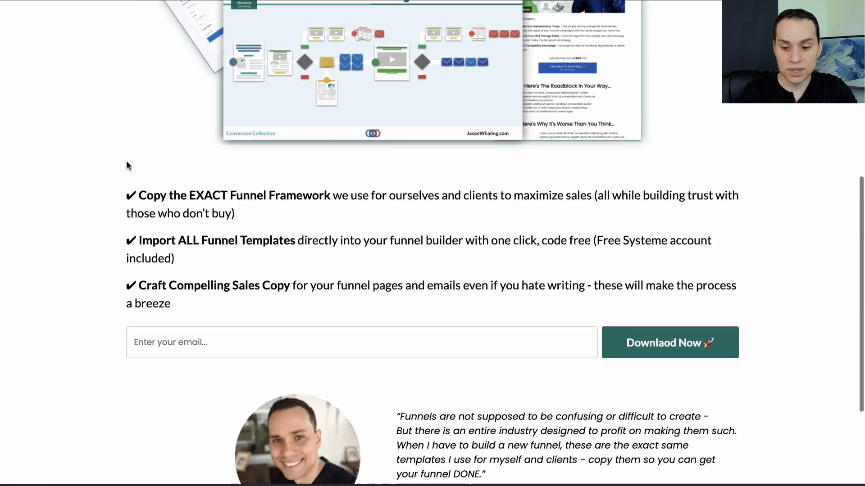
scroll(126, 161, "up", 10)
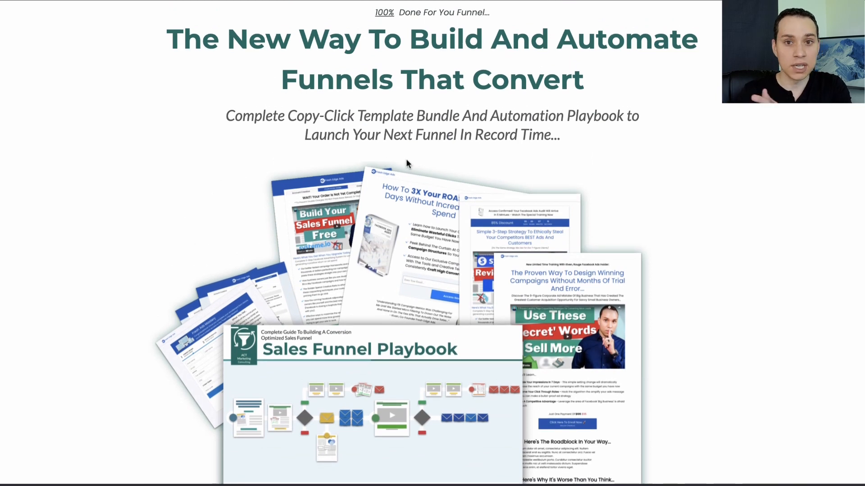
scroll(406, 162, "down", 10)
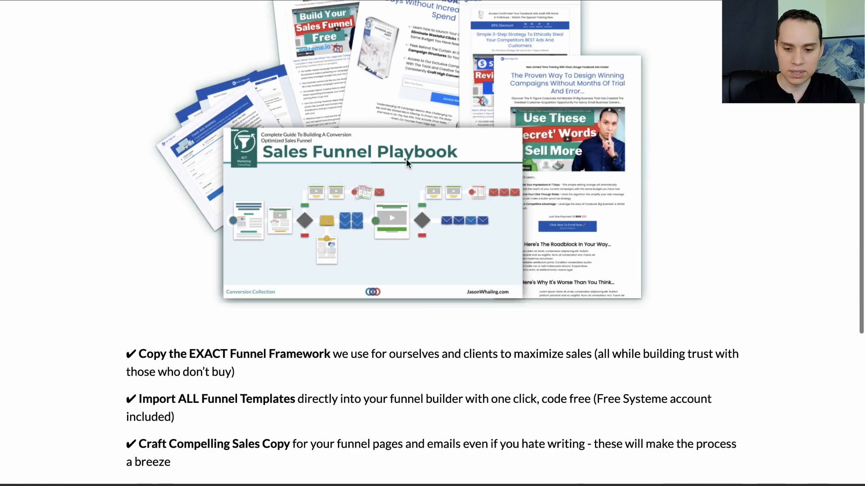
scroll(407, 162, "up", 10)
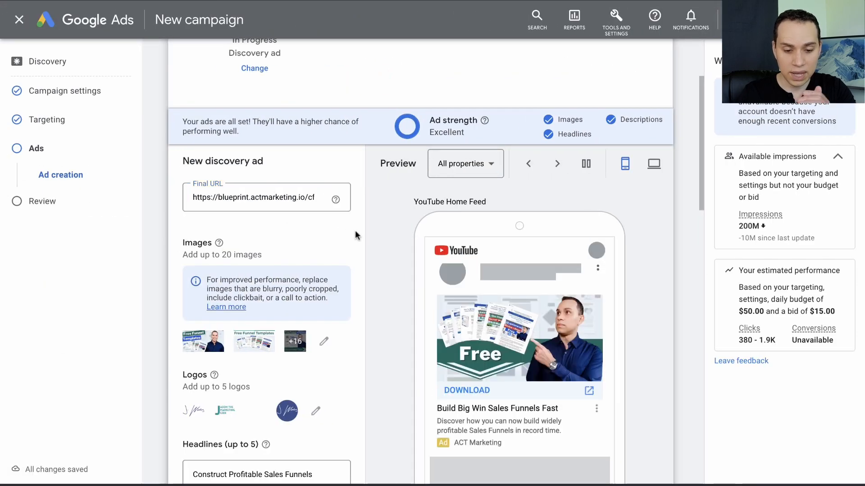
- Check the completed discovery ad's assets, create the ad and continue to the campaign review
scroll(356, 235, "down", 3)
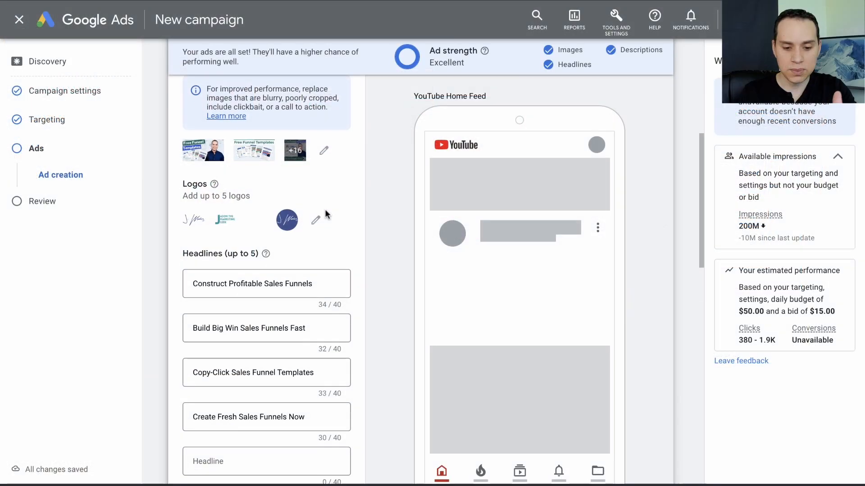
scroll(326, 212, "down", 2)
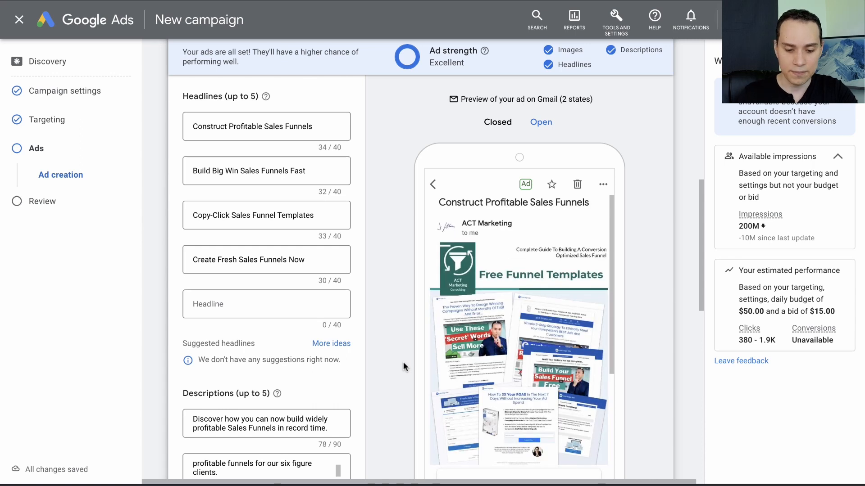
scroll(337, 270, "down", 10)
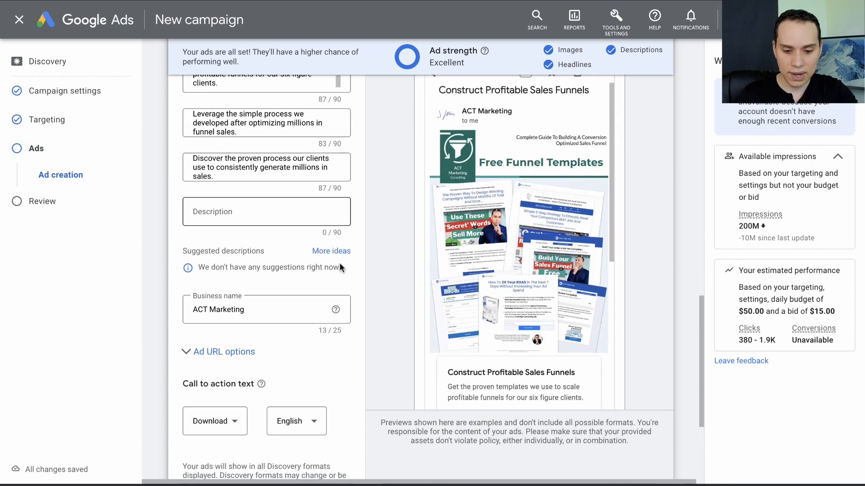
scroll(338, 268, "down", 2)
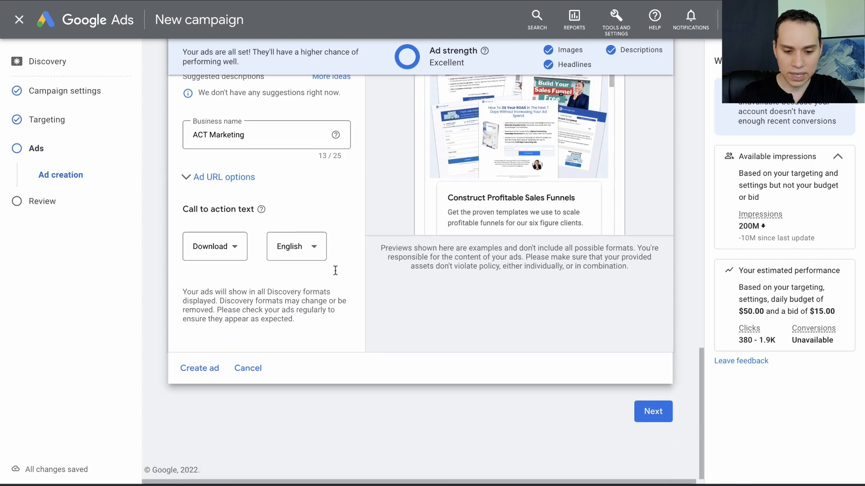
left_click(201, 371)
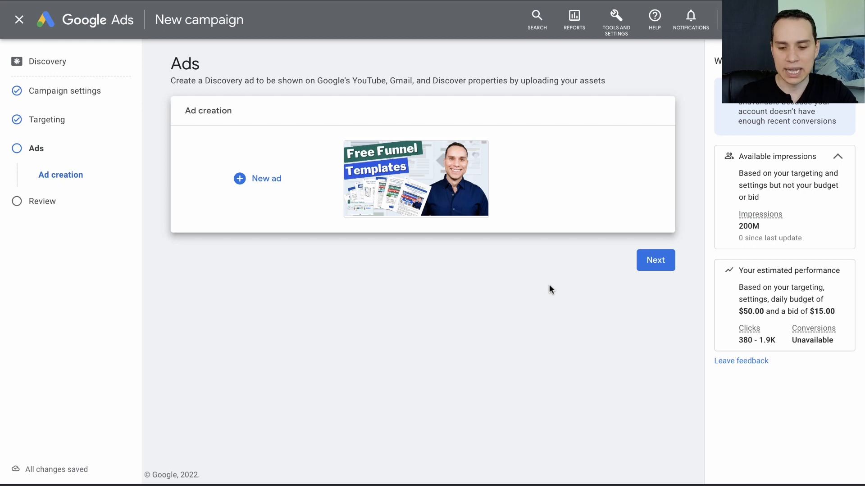
left_click(655, 260)
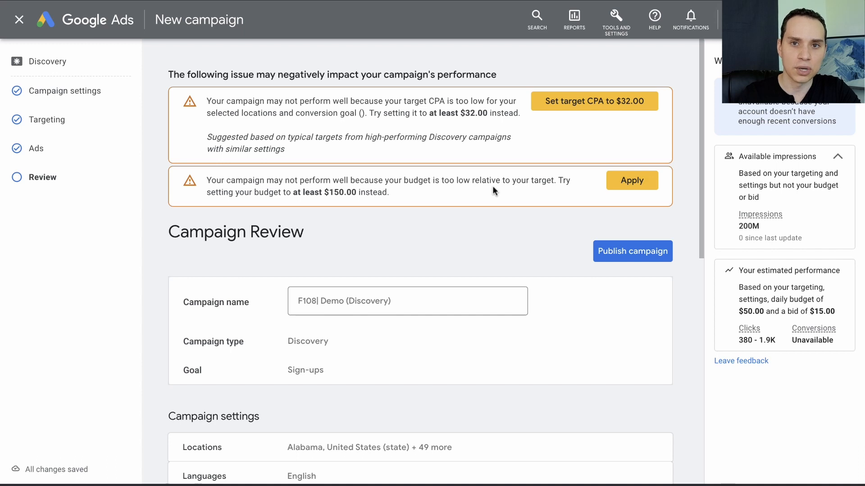
- Review the campaign settings, ad group targeting and ad summary, and publish the "F108| Demo (Discovery)" campaign
scroll(493, 189, "down", 1)
scroll(493, 188, "down", 3)
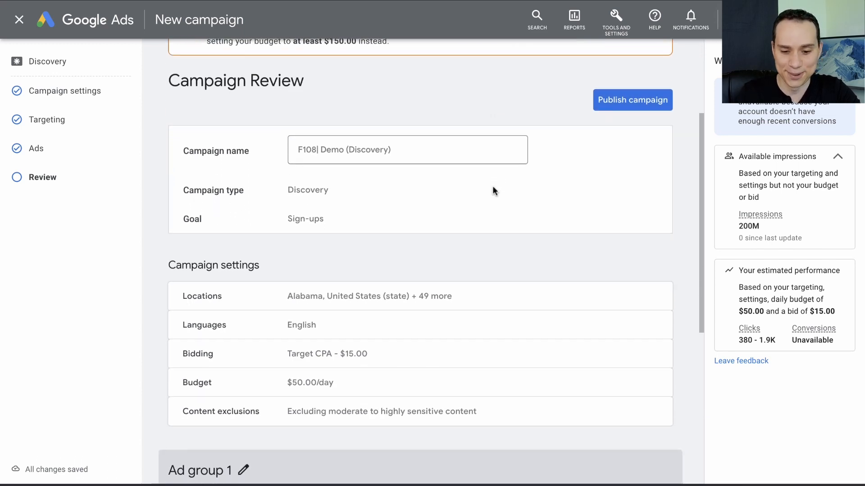
scroll(493, 189, "down", 4)
scroll(494, 192, "down", 3)
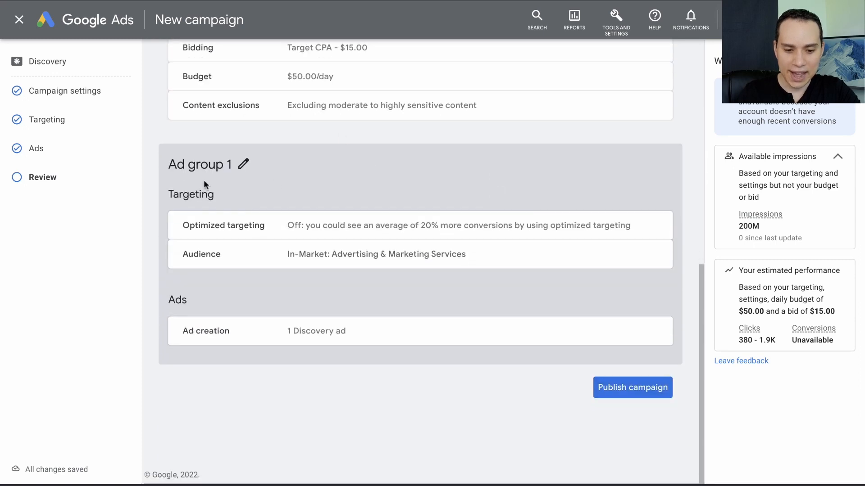
left_click(642, 388)
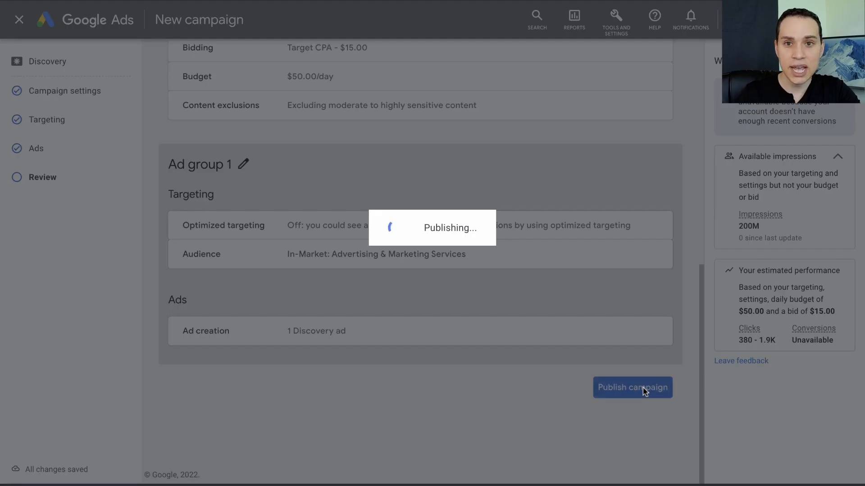